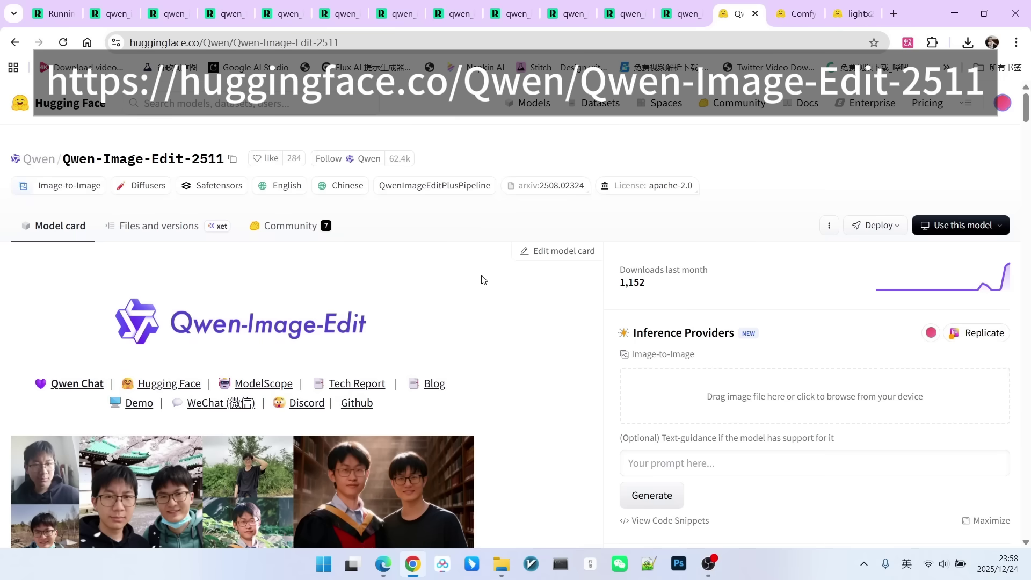
Browse the Qwen-Image-Edit-2511 model card, examining the character consistency and LoRA integration examples
{"action": "scroll", "coordinate": [481, 279], "scroll_direction": "down", "scroll_amount": 15}
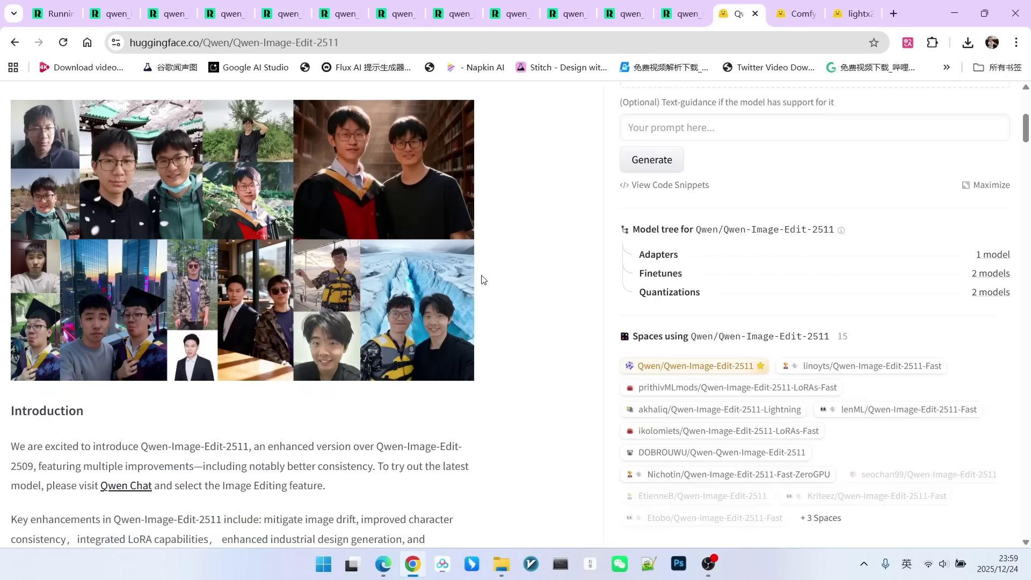
{"action": "scroll", "coordinate": [489, 208], "scroll_direction": "down", "scroll_amount": 14}
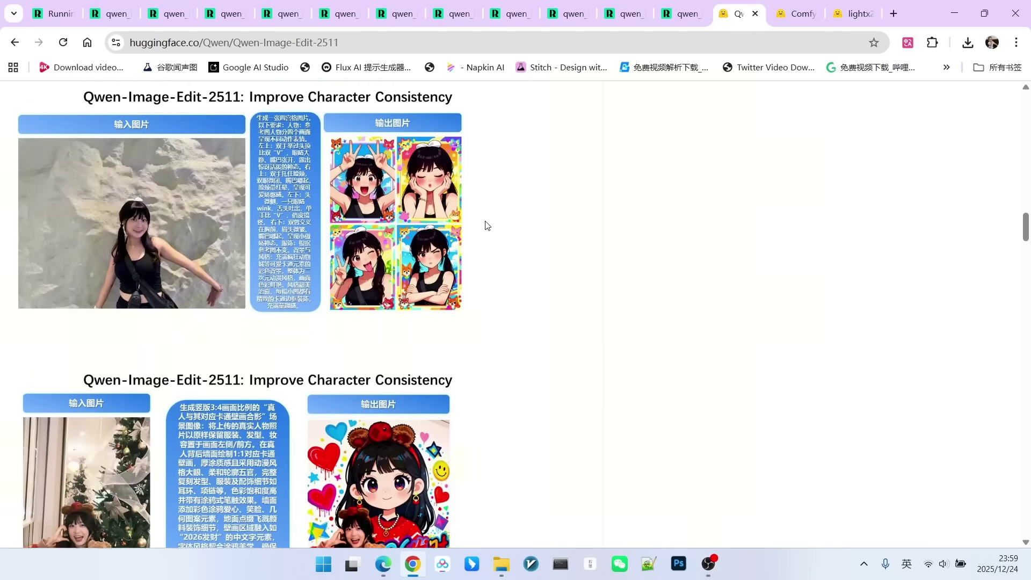
{"action": "scroll", "coordinate": [482, 228], "scroll_direction": "down", "scroll_amount": 14}
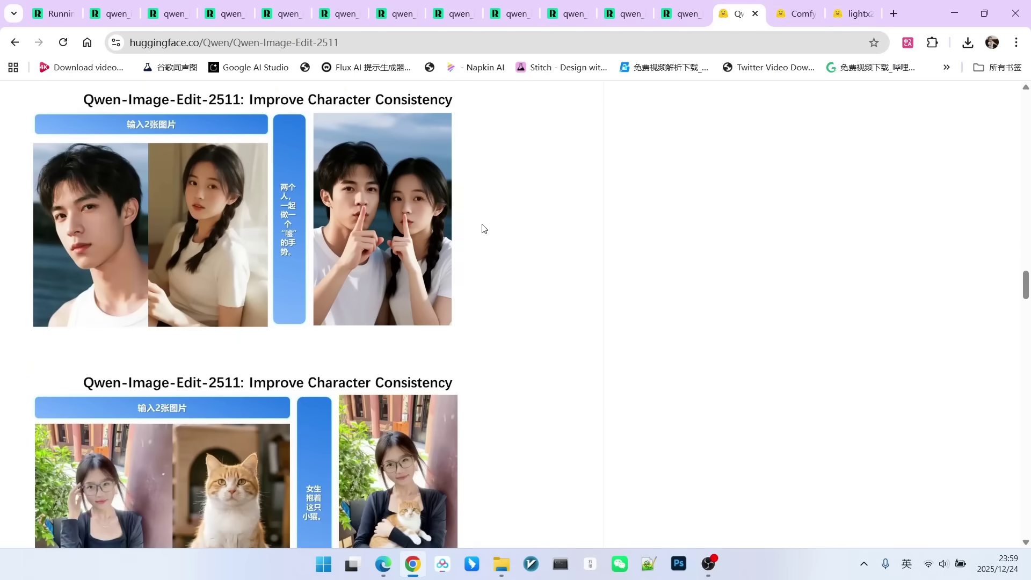
{"action": "scroll", "coordinate": [482, 232], "scroll_direction": "down", "scroll_amount": 15}
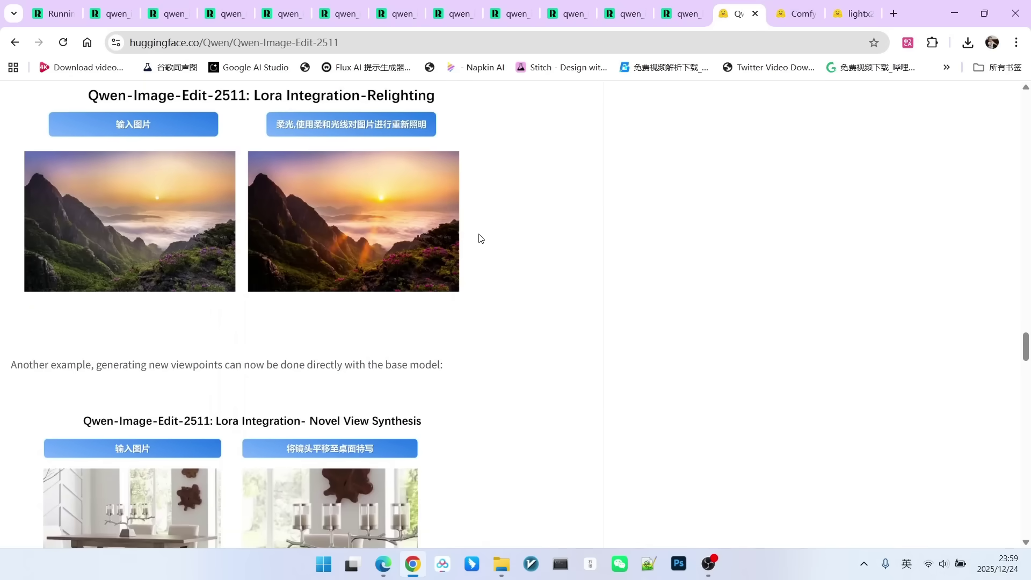
Switch to the qwen_image_edit_plus_2511_1 workflow on RunningHub and examine its model loader nodes
{"action": "key", "text": "ctrl+Tab"}
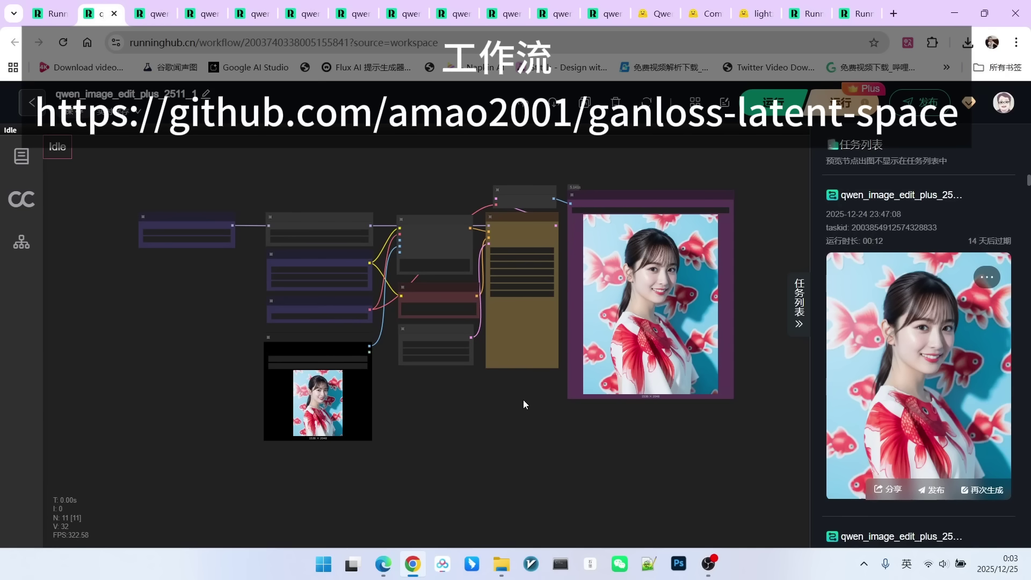
{"action": "scroll", "coordinate": [530, 382], "scroll_direction": "up", "scroll_amount": 2}
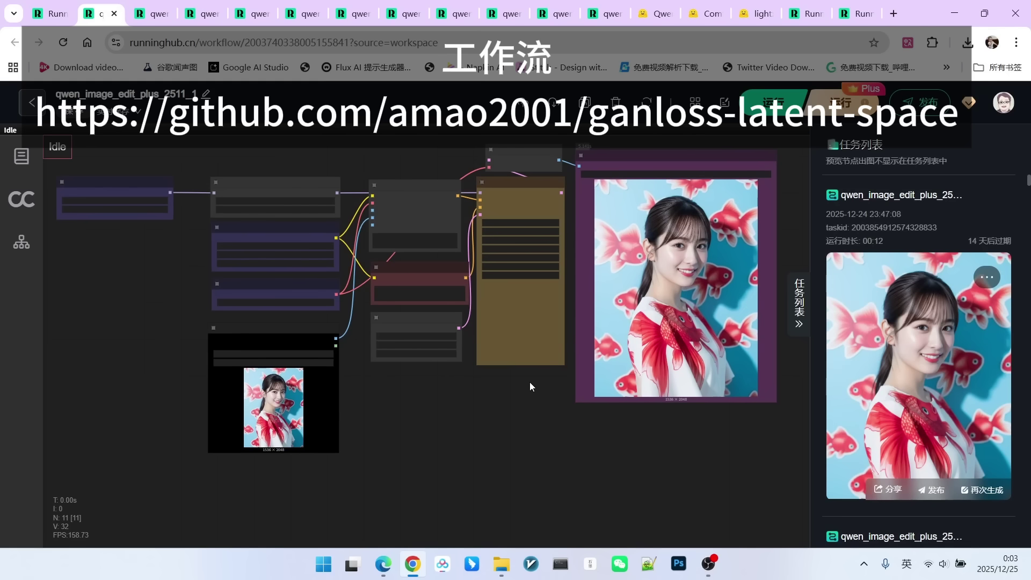
{"action": "left_click_drag", "start_coordinate": [478, 399], "coordinate": [507, 407]}
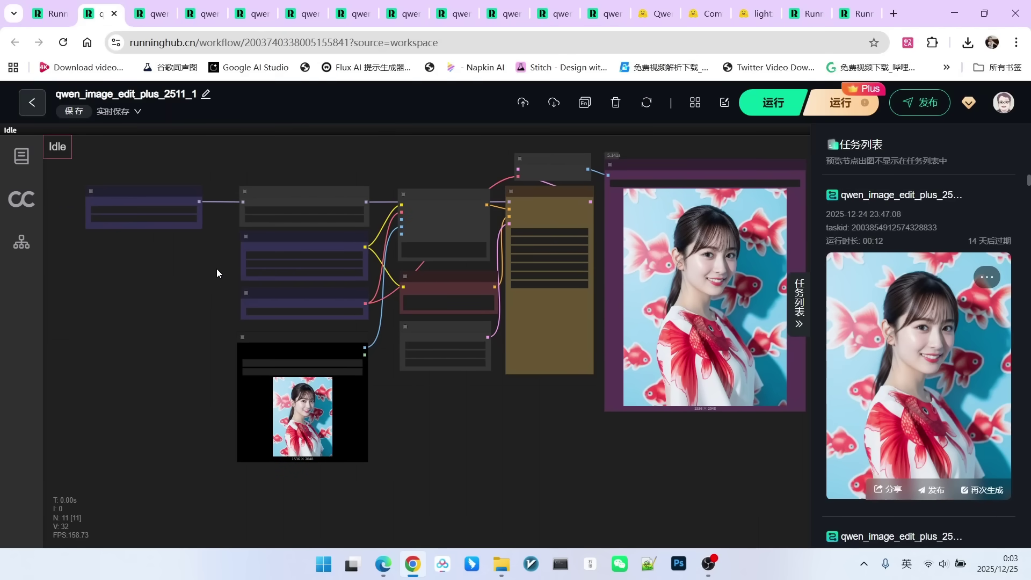
{"action": "scroll", "coordinate": [207, 205], "scroll_direction": "up", "scroll_amount": 8}
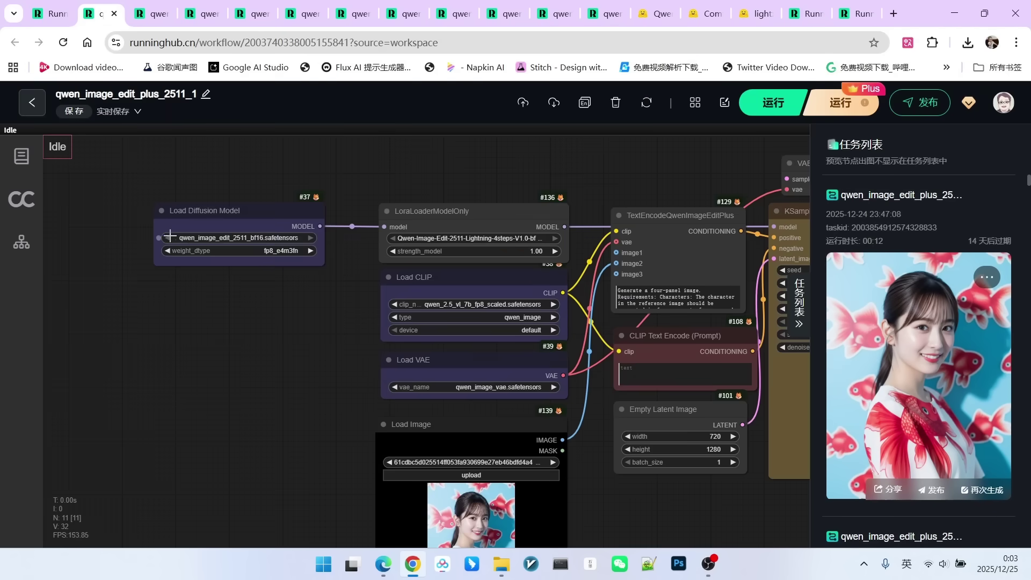
{"action": "scroll", "coordinate": [210, 222], "scroll_direction": "up", "scroll_amount": 2}
Nudge the LoraLoaderModelOnly, Load CLIP and Load VAE nodes slightly within the loader group
{"action": "left_click", "coordinate": [231, 246]}
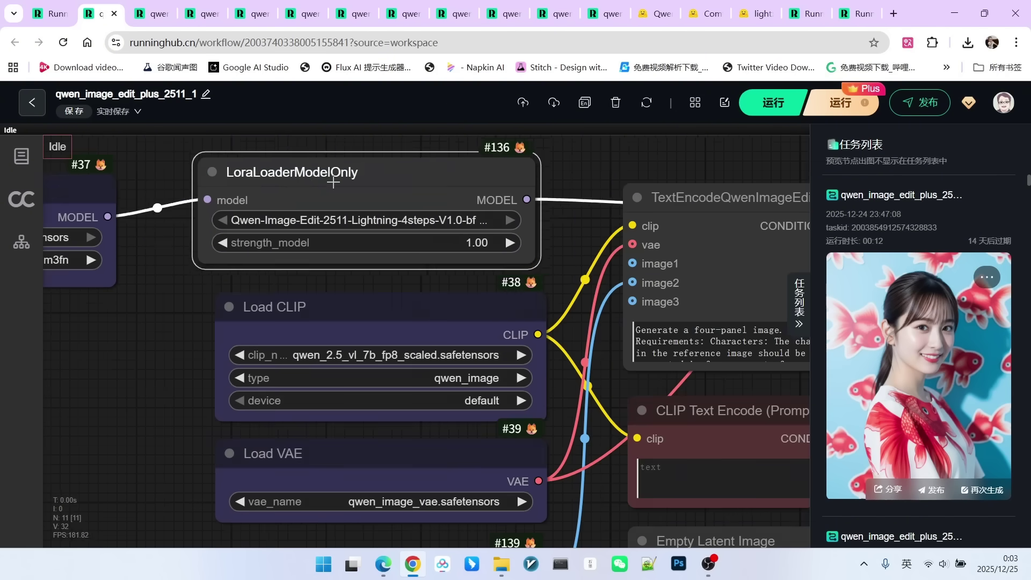
{"action": "left_click_drag", "start_coordinate": [333, 183], "coordinate": [340, 193]}
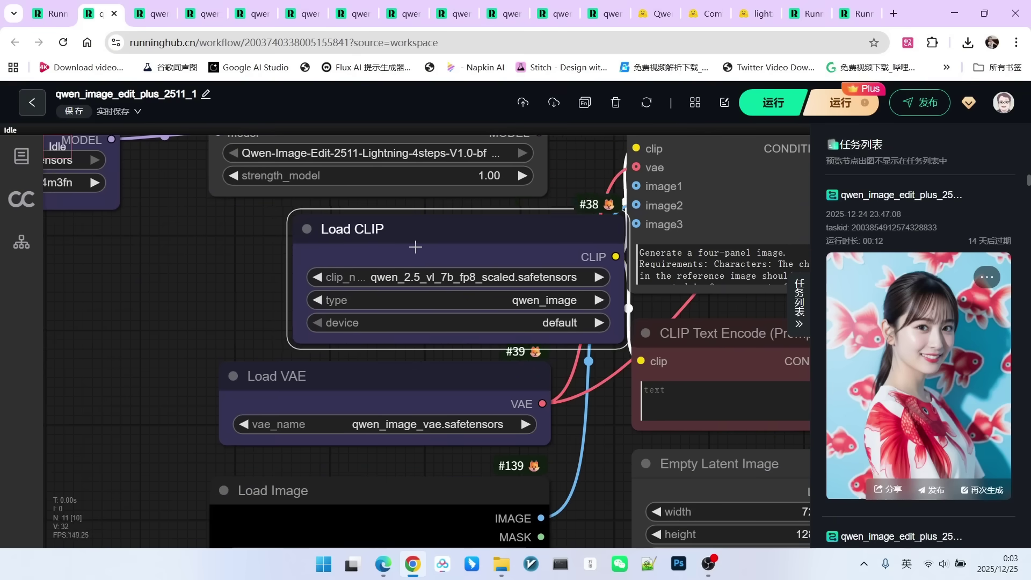
{"action": "left_click_drag", "start_coordinate": [417, 247], "coordinate": [355, 235]}
{"action": "mouse_move", "coordinate": [385, 370]}
{"action": "left_mouse_down"}
{"action": "mouse_move", "coordinate": [345, 369]}
{"action": "mouse_move", "coordinate": [404, 363]}
{"action": "left_mouse_up"}
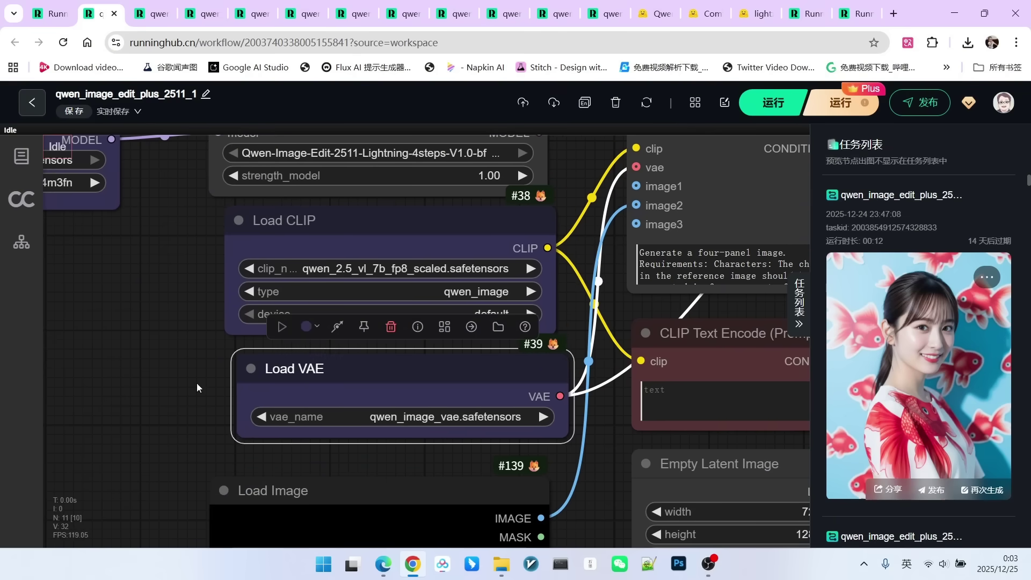
Select the TextEncodeQwenImageEditPlus node and examine its image inputs and prompt
{"action": "scroll", "coordinate": [181, 347], "scroll_direction": "down", "scroll_amount": 3}
{"action": "left_click_drag", "start_coordinate": [558, 160], "coordinate": [323, 188]}
{"action": "left_click", "coordinate": [415, 189]}
{"action": "scroll", "coordinate": [376, 188], "scroll_direction": "up", "scroll_amount": 5}
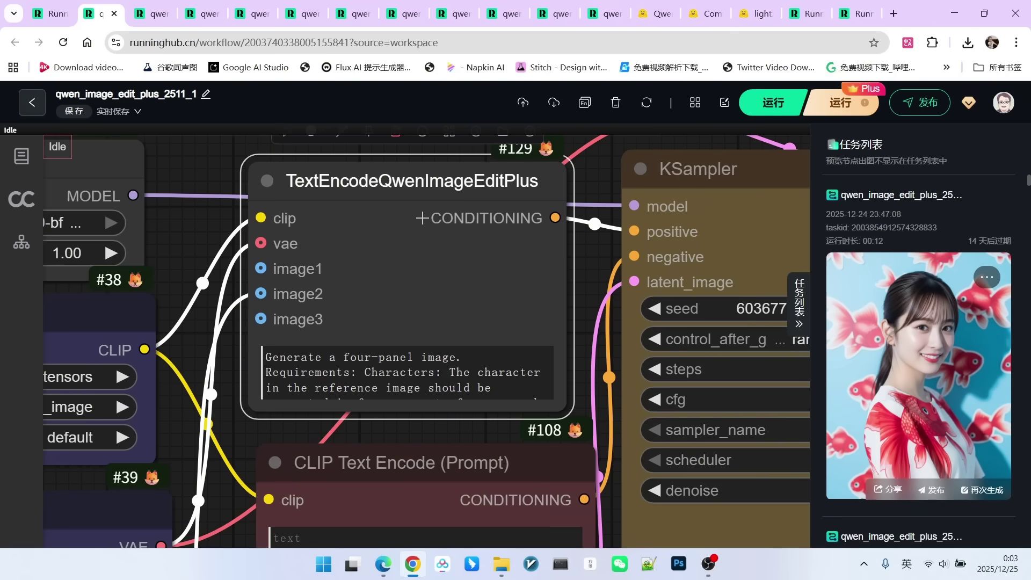
{"action": "scroll", "coordinate": [416, 217], "scroll_direction": "down", "scroll_amount": 2}
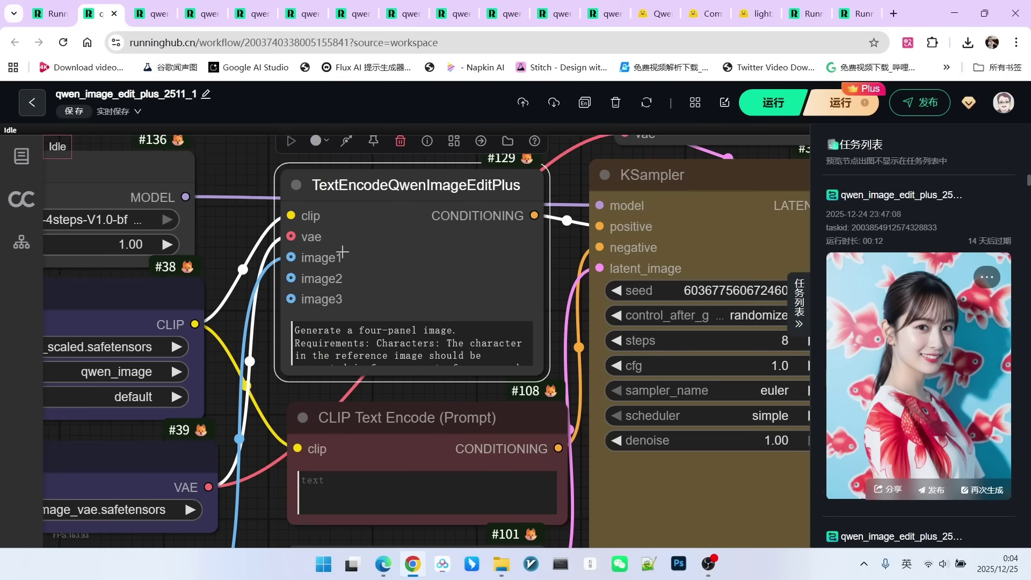
Examine the KSampler settings, including steps, cfg, sampler and scheduler, in relation to the whole workflow
{"action": "scroll", "coordinate": [355, 294], "scroll_direction": "down", "scroll_amount": 6}
{"action": "left_click_drag", "start_coordinate": [618, 343], "coordinate": [513, 270]}
{"action": "scroll", "coordinate": [577, 267], "scroll_direction": "up", "scroll_amount": 8}
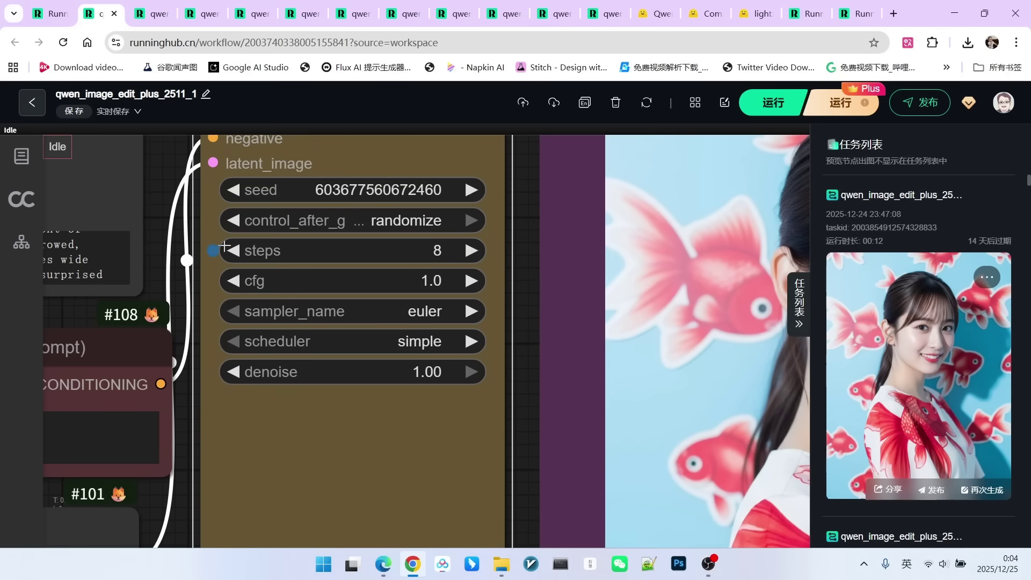
{"action": "scroll", "coordinate": [368, 344], "scroll_direction": "down", "scroll_amount": 8}
{"action": "scroll", "coordinate": [637, 333], "scroll_direction": "down", "scroll_amount": 4}
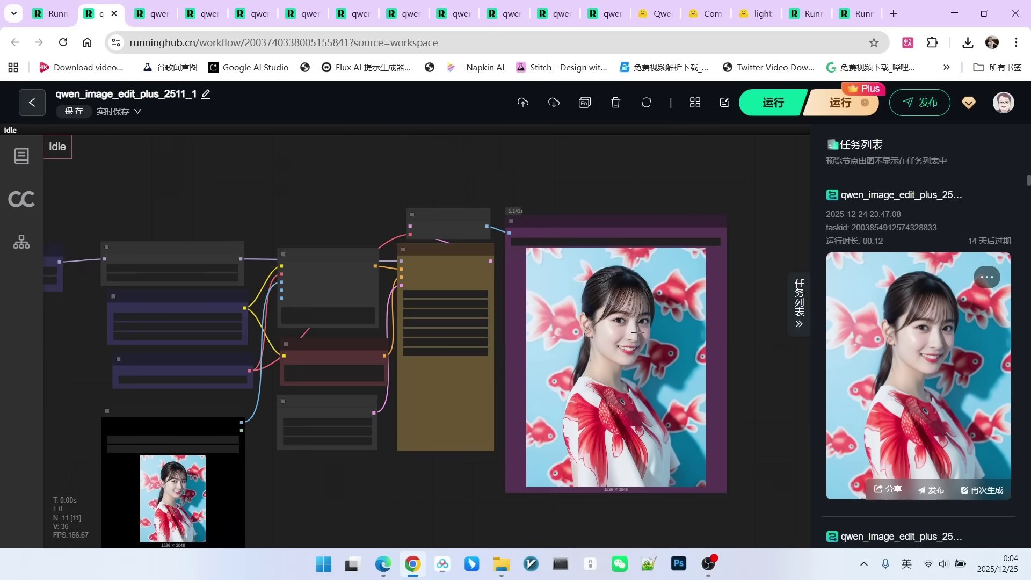
Shrink the enlarged TextEncodeQwenImageEditPlus node to a compact size above the CLIP Text Encode node
{"action": "scroll", "coordinate": [424, 291], "scroll_direction": "up", "scroll_amount": 8}
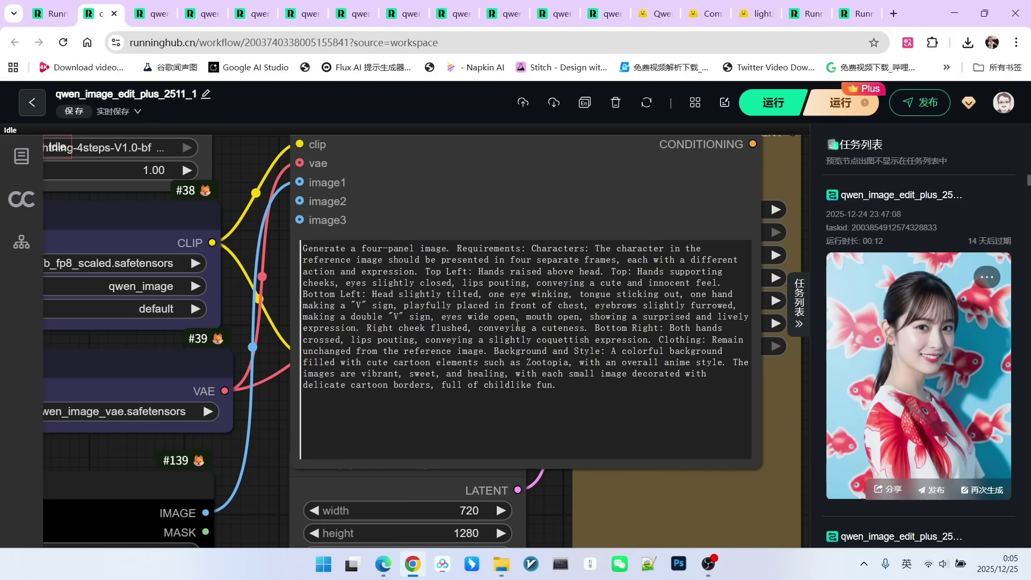
{"action": "left_click_drag", "start_coordinate": [757, 465], "coordinate": [527, 273]}
{"action": "scroll", "coordinate": [524, 269], "scroll_direction": "up", "scroll_amount": 1}
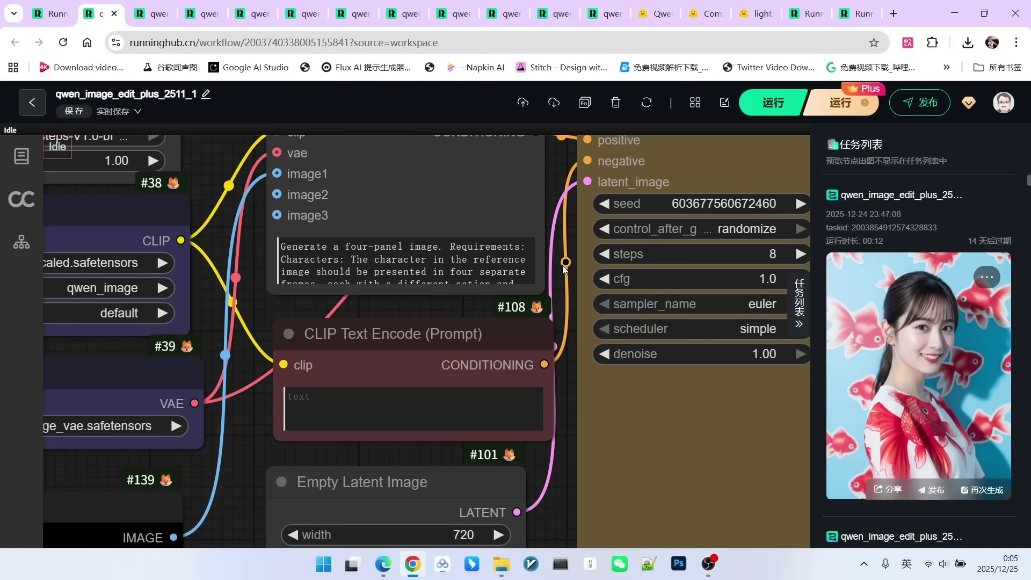
{"action": "scroll", "coordinate": [559, 263], "scroll_direction": "down", "scroll_amount": 3}
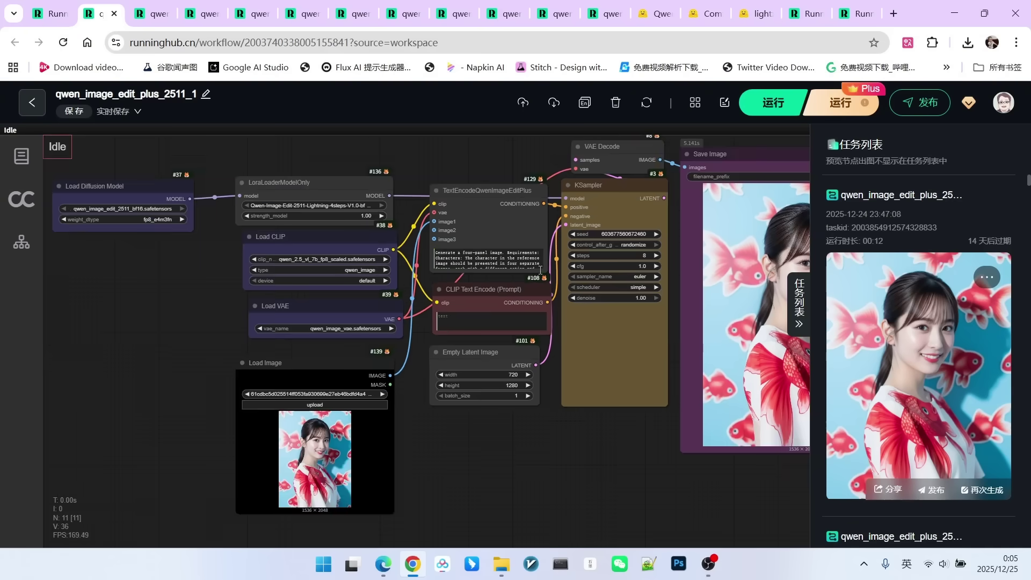
{"action": "scroll", "coordinate": [604, 408], "scroll_direction": "down", "scroll_amount": 2}
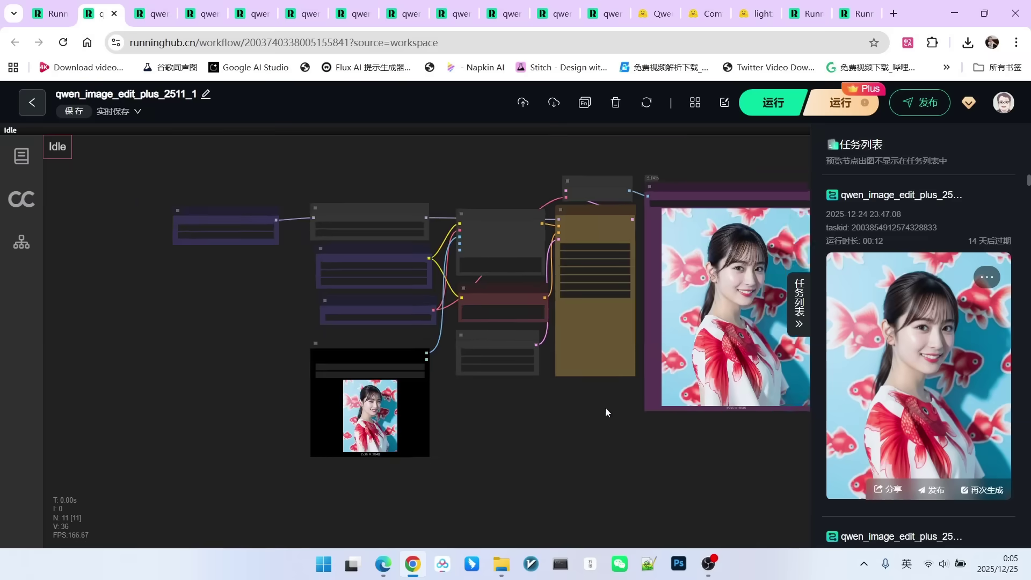
Compare the source portrait in Load Image with the generated four-panel image in Save Image
{"action": "scroll", "coordinate": [758, 214], "scroll_direction": "up", "scroll_amount": 3}
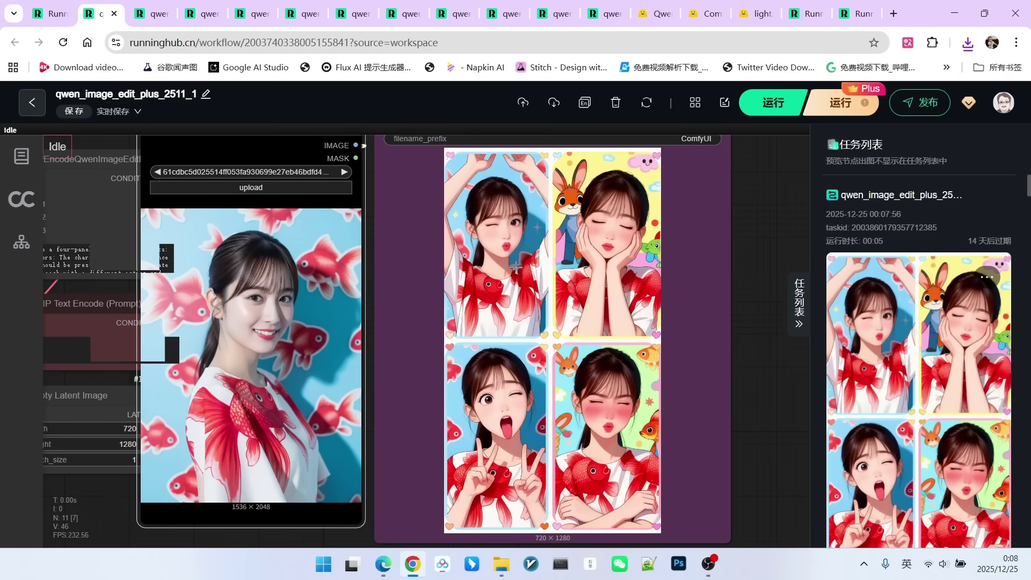
{"action": "scroll", "coordinate": [540, 303], "scroll_direction": "up", "scroll_amount": 2}
{"action": "scroll", "coordinate": [540, 304], "scroll_direction": "down", "scroll_amount": 1}
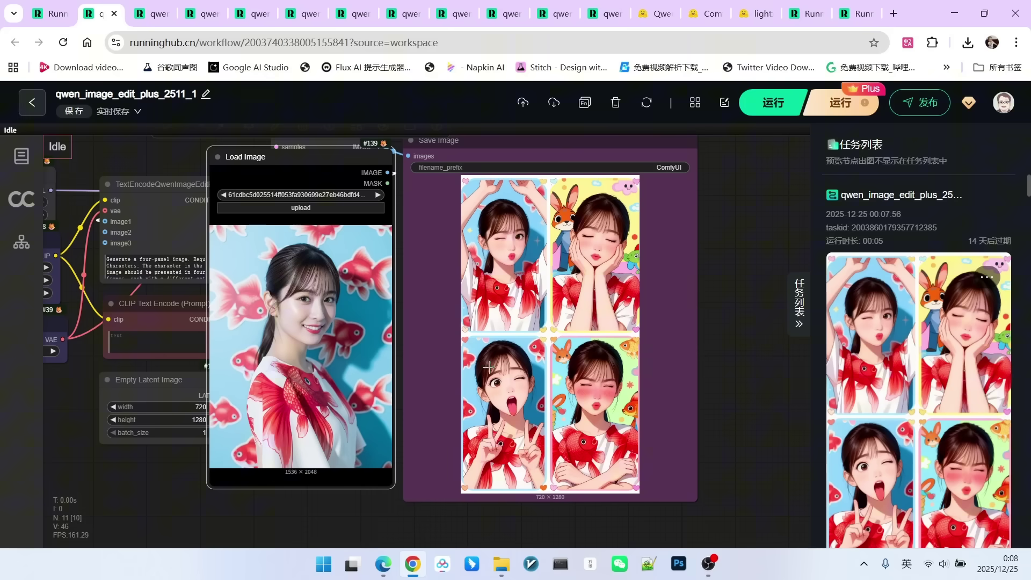
Switch to the qwen_image_edit_plus_2511_2_背景替换 workflow and inspect the generated image in its Save Image node
{"action": "key", "text": "ctrl+Tab"}
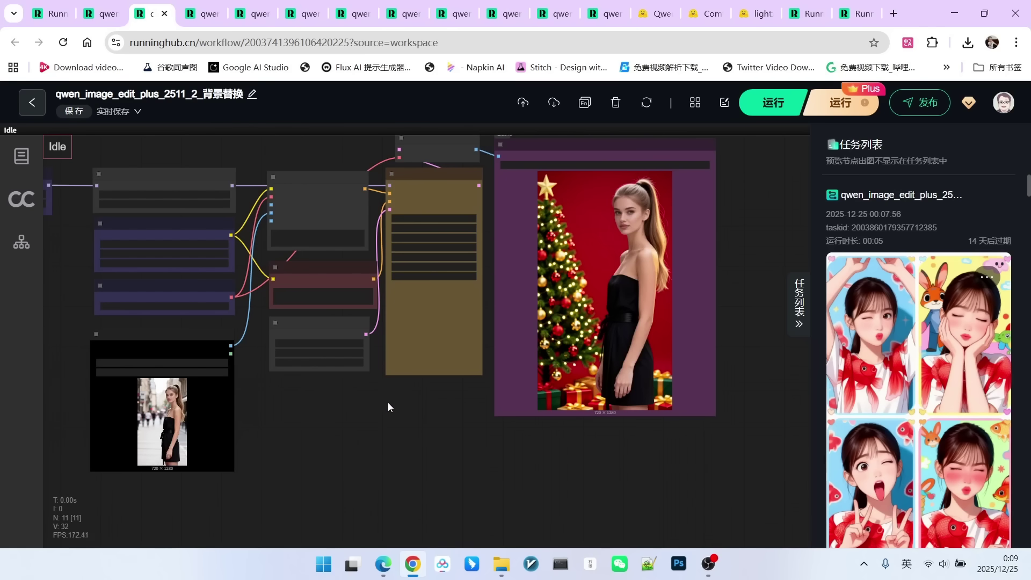
{"action": "scroll", "coordinate": [391, 404], "scroll_direction": "down", "scroll_amount": 2}
{"action": "left_click_drag", "start_coordinate": [357, 418], "coordinate": [329, 412]}
{"action": "scroll", "coordinate": [463, 389], "scroll_direction": "up", "scroll_amount": 2}
{"action": "scroll", "coordinate": [574, 269], "scroll_direction": "up", "scroll_amount": 5}
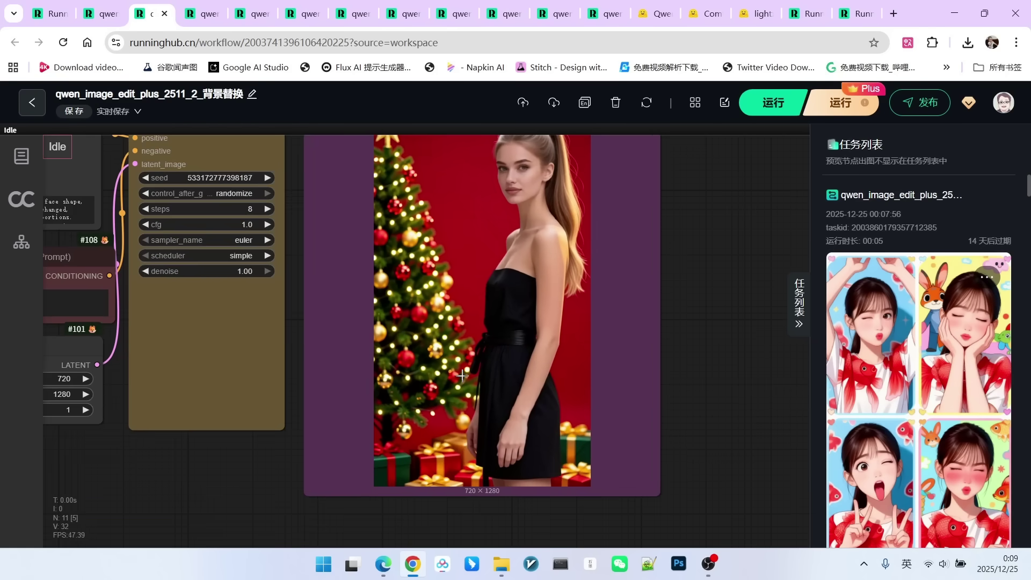
{"action": "scroll", "coordinate": [665, 281], "scroll_direction": "down", "scroll_amount": 3}
{"action": "left_click_drag", "start_coordinate": [400, 397], "coordinate": [425, 433]}
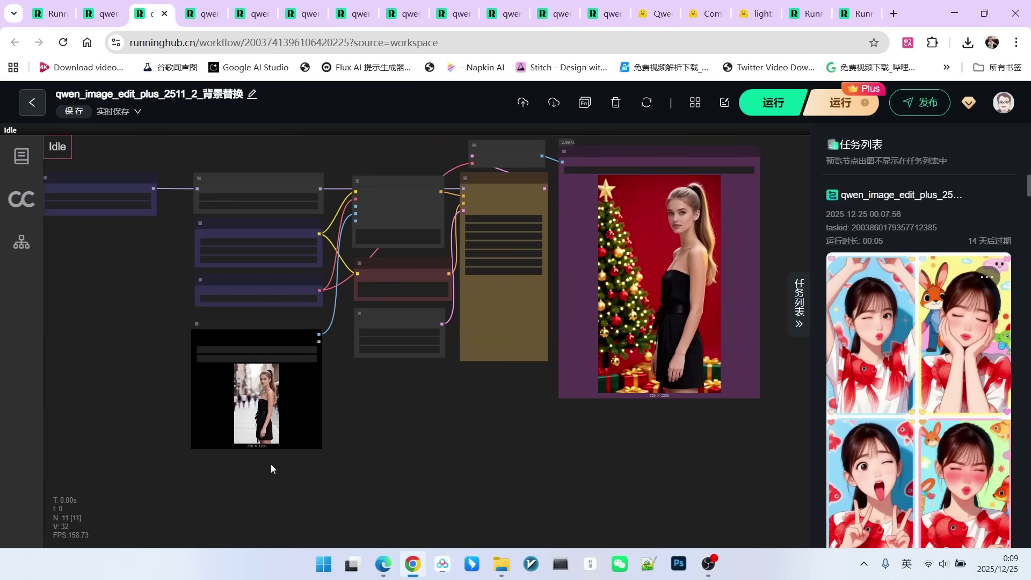
Inspect the street portrait in the Load Image node, and check the background replacement in the output image
{"action": "scroll", "coordinate": [217, 423], "scroll_direction": "up", "scroll_amount": 11}
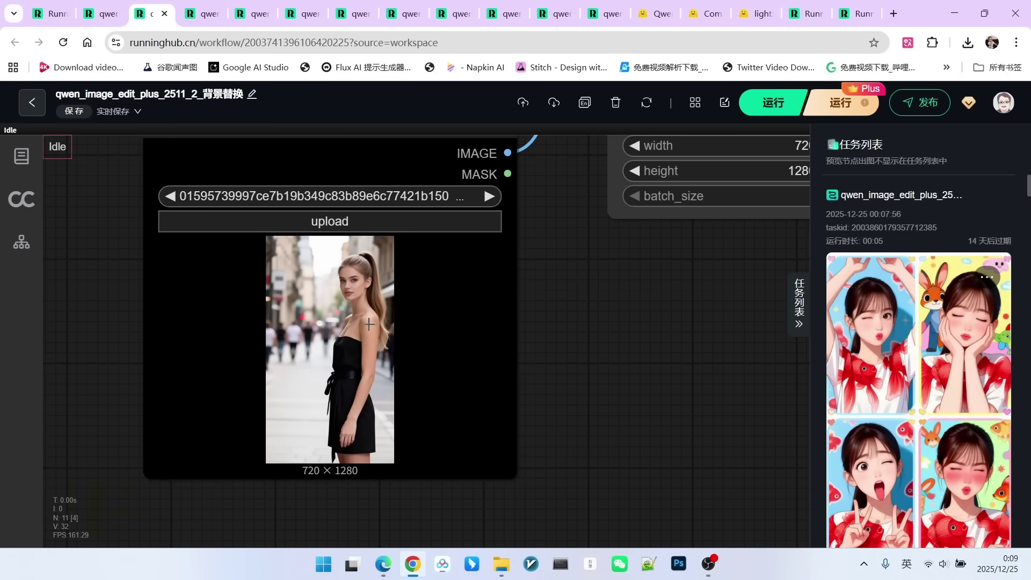
{"action": "scroll", "coordinate": [349, 354], "scroll_direction": "down", "scroll_amount": 12}
{"action": "left_click_drag", "start_coordinate": [611, 347], "coordinate": [362, 384]}
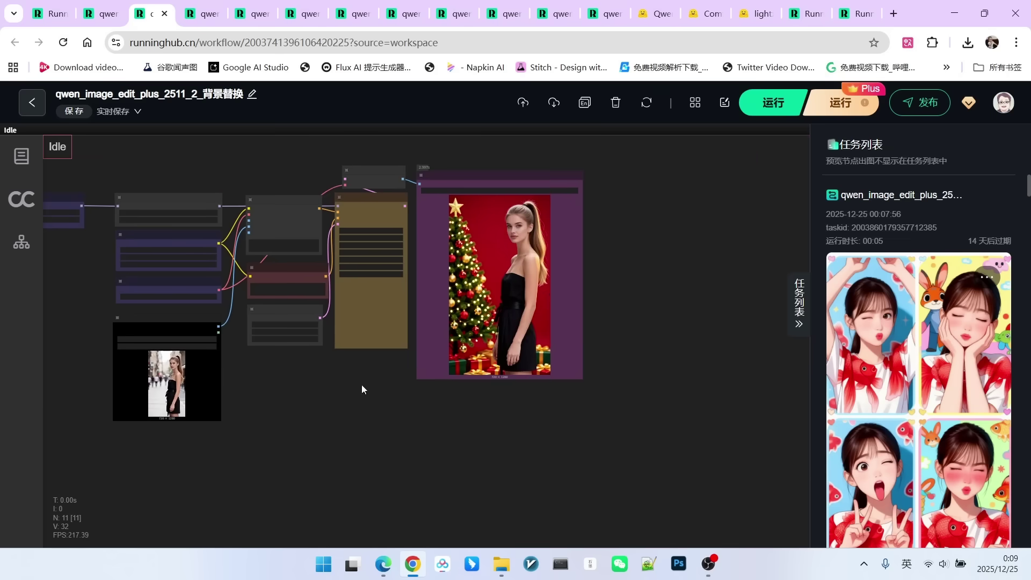
{"action": "scroll", "coordinate": [552, 261], "scroll_direction": "up", "scroll_amount": 5}
{"action": "scroll", "coordinate": [540, 250], "scroll_direction": "up", "scroll_amount": 3}
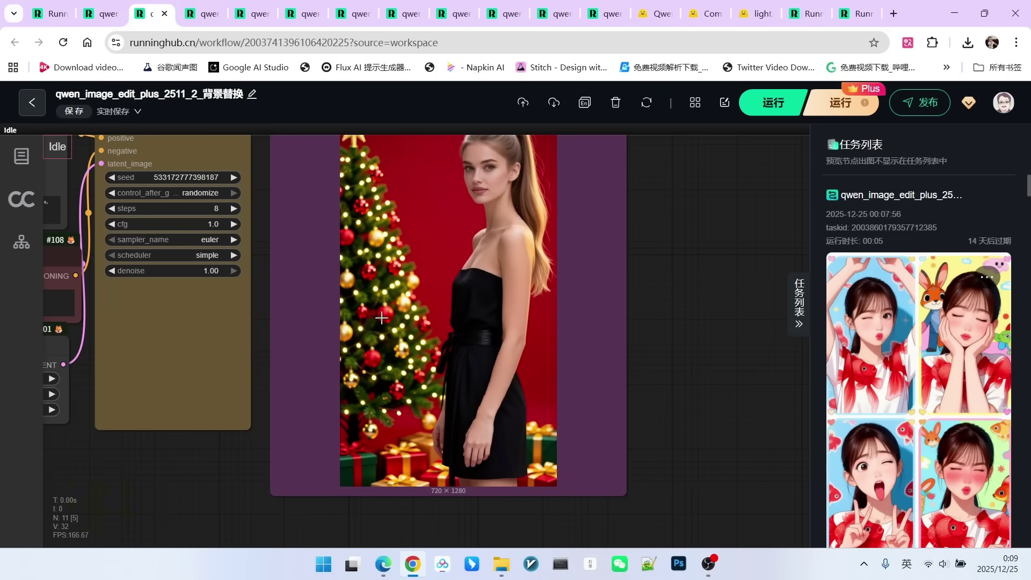
{"action": "scroll", "coordinate": [545, 343], "scroll_direction": "down", "scroll_amount": 1}
{"action": "scroll", "coordinate": [346, 385], "scroll_direction": "down", "scroll_amount": 8}
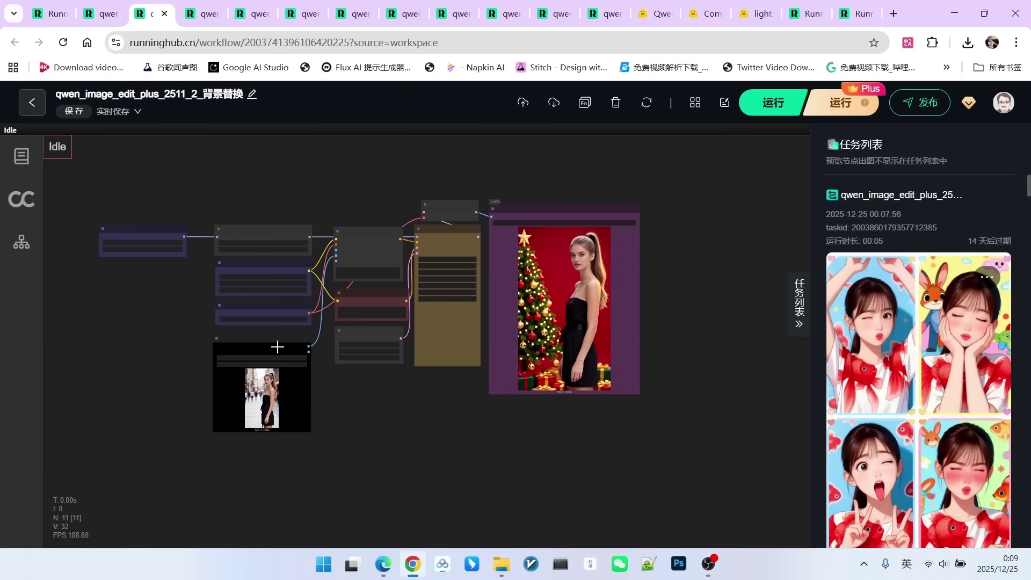
Move the Load Image node next to the Save Image node and compare the original with the Christmas version
{"action": "left_click_drag", "start_coordinate": [277, 347], "coordinate": [476, 207]}
{"action": "scroll", "coordinate": [597, 270], "scroll_direction": "up", "scroll_amount": 10}
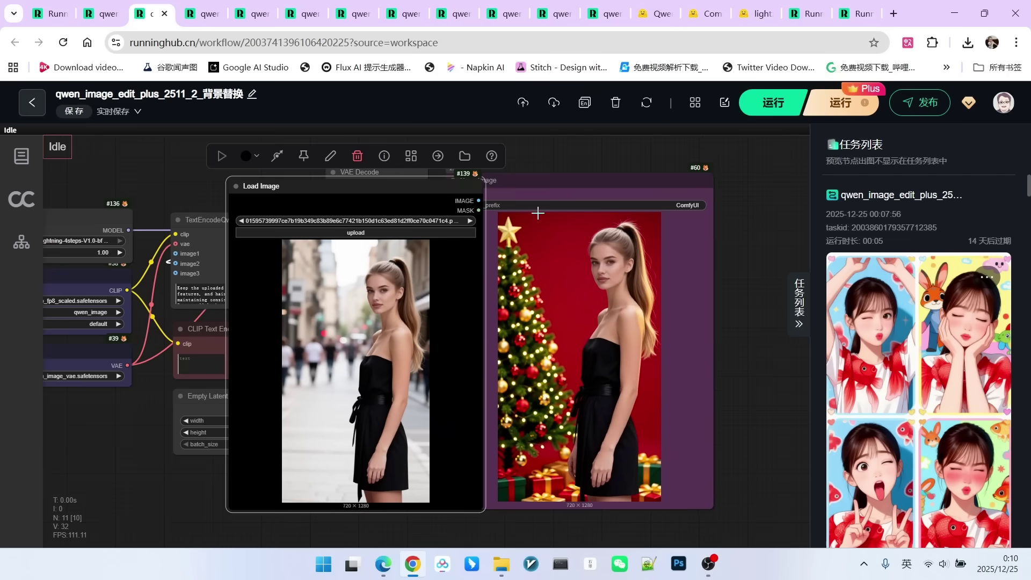
{"action": "scroll", "coordinate": [627, 316], "scroll_direction": "down", "scroll_amount": 4}
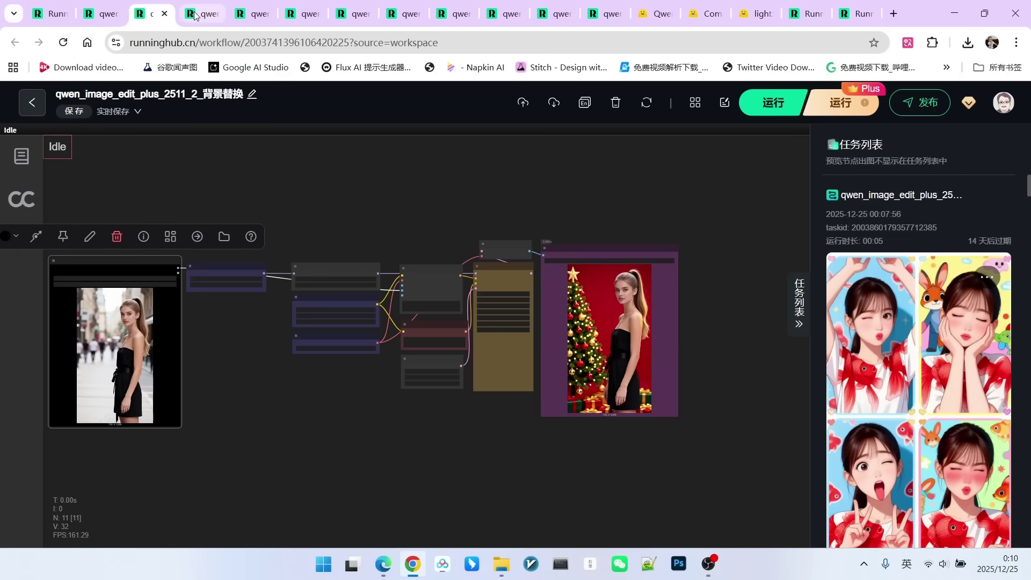
Switch to the qwen_image_edit_plus_2511_3_双人复杂场景 workflow and look over its nodes and two input photos
{"action": "left_click", "coordinate": [201, 14]}
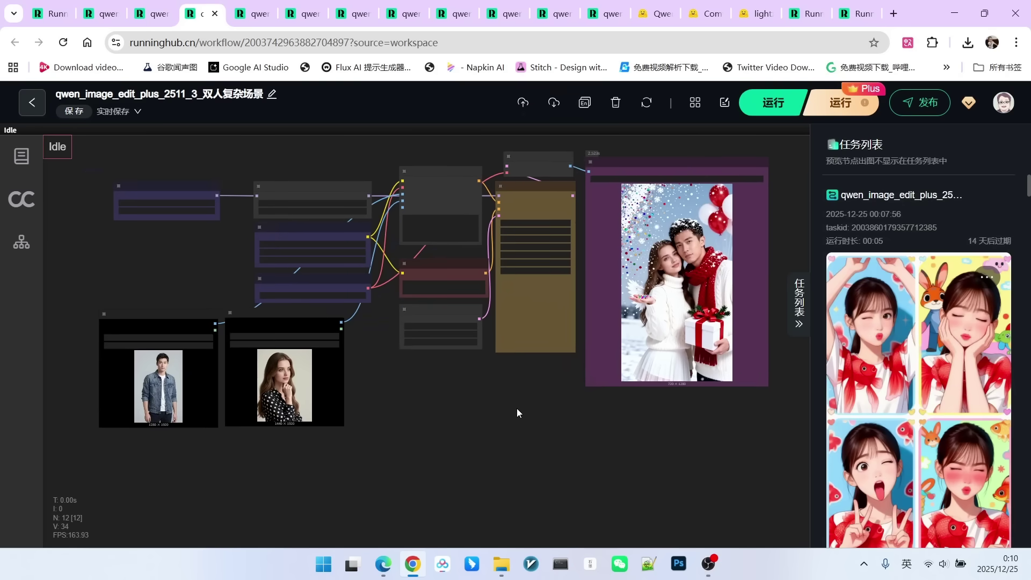
{"action": "scroll", "coordinate": [505, 391], "scroll_direction": "up", "scroll_amount": 2}
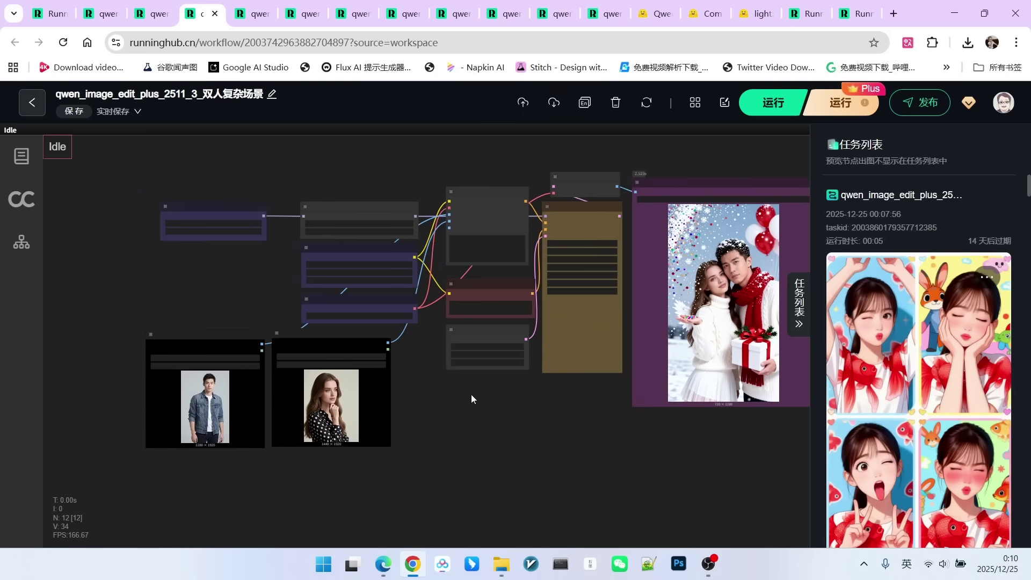
{"action": "scroll", "coordinate": [360, 382], "scroll_direction": "up", "scroll_amount": 3}
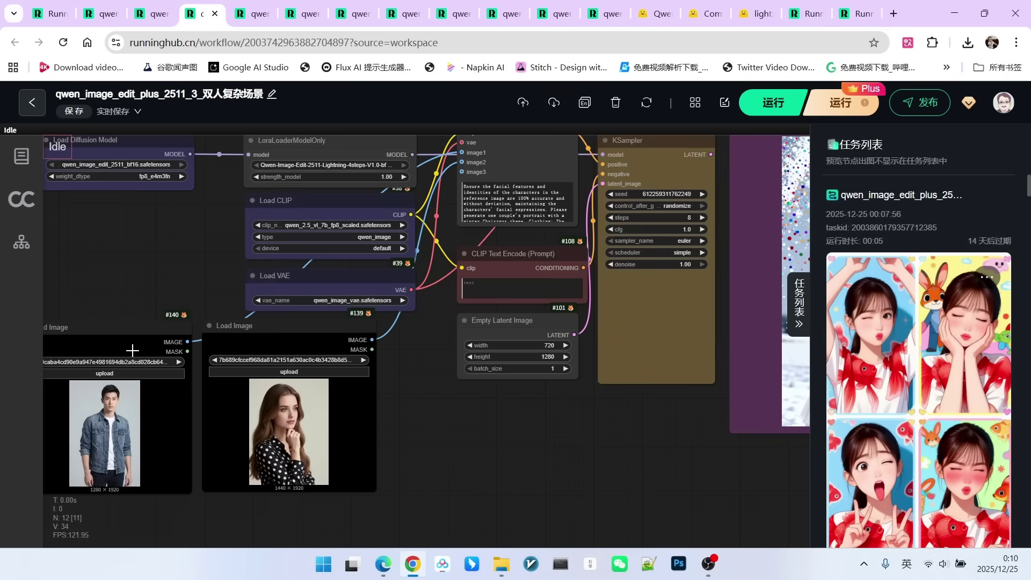
Swap the order of the two Load Image nodes, placing the woman's photo before the man's, side by side
{"action": "left_click_drag", "start_coordinate": [124, 330], "coordinate": [427, 334]}
{"action": "left_click_drag", "start_coordinate": [290, 334], "coordinate": [205, 326]}
{"action": "scroll", "coordinate": [305, 403], "scroll_direction": "up", "scroll_amount": 5}
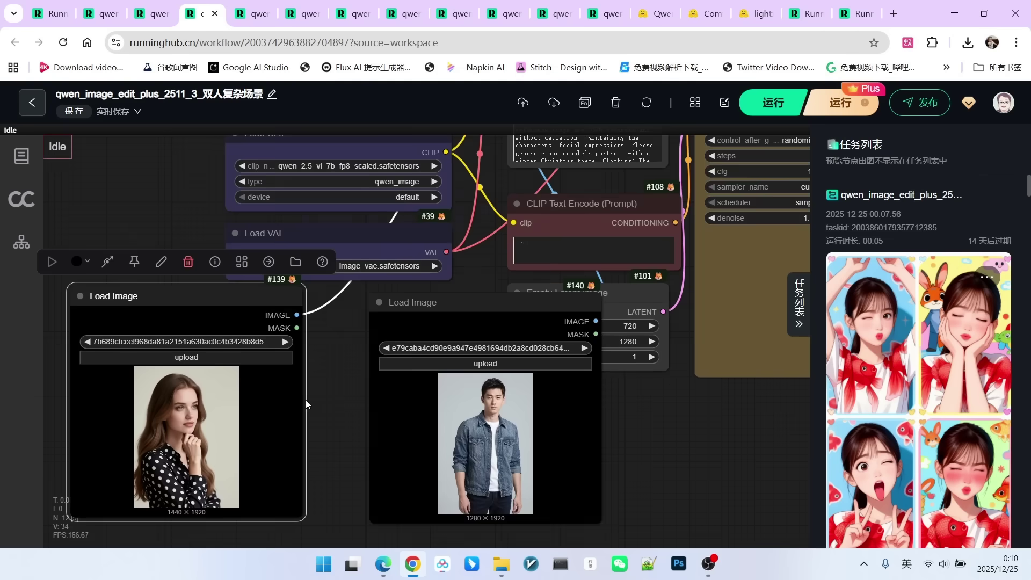
{"action": "left_click_drag", "start_coordinate": [451, 281], "coordinate": [407, 267]}
{"action": "scroll", "coordinate": [605, 406], "scroll_direction": "down", "scroll_amount": 4}
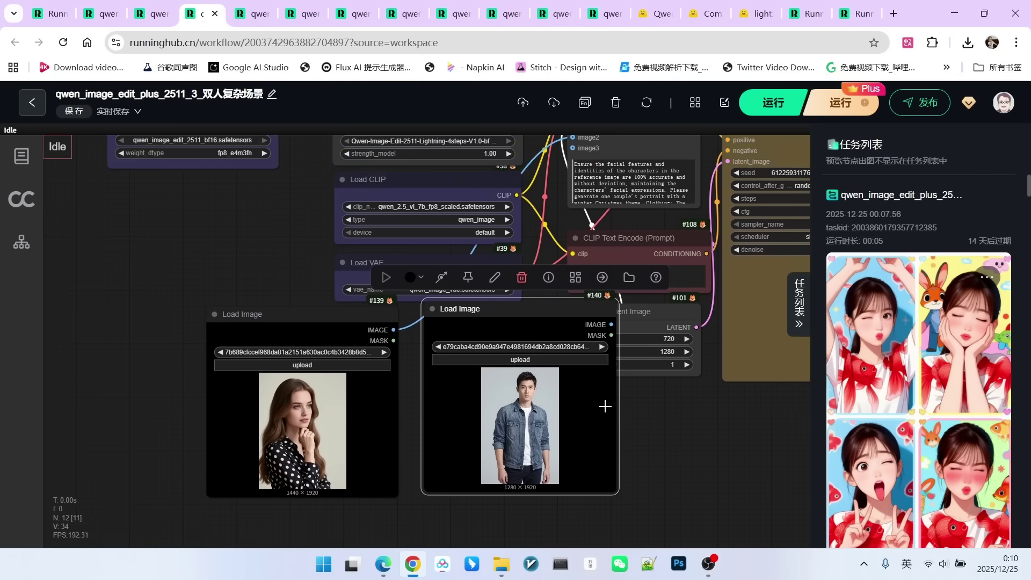
{"action": "left_click_drag", "start_coordinate": [673, 431], "coordinate": [676, 382]}
{"action": "scroll", "coordinate": [676, 369], "scroll_direction": "up", "scroll_amount": 2}
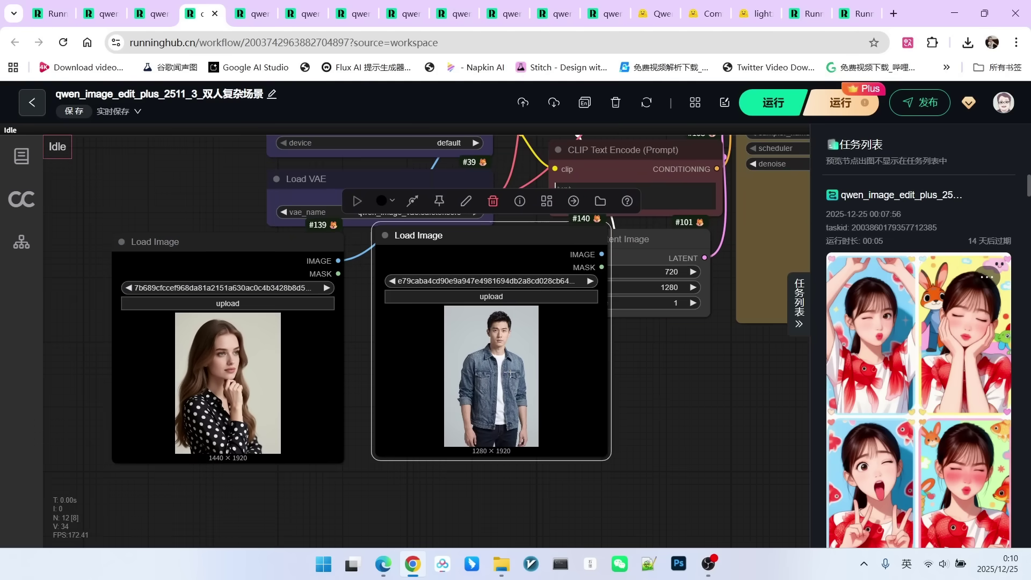
Look over the two input photos and the Christmas couple portrait across the two-person workflow
{"action": "scroll", "coordinate": [499, 353], "scroll_direction": "down", "scroll_amount": 6}
{"action": "left_click_drag", "start_coordinate": [634, 378], "coordinate": [393, 405]}
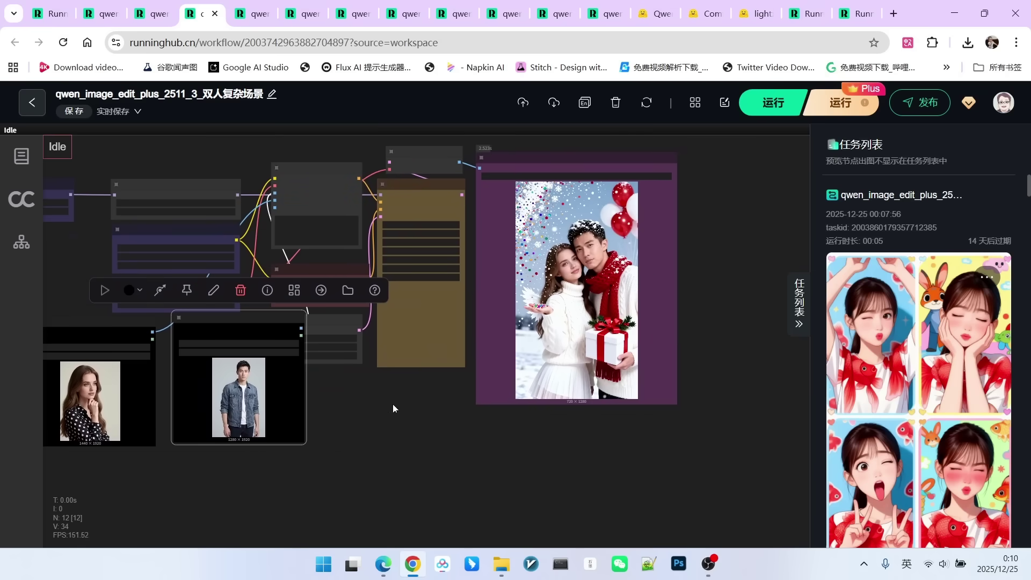
{"action": "left_click_drag", "start_coordinate": [351, 446], "coordinate": [514, 436]}
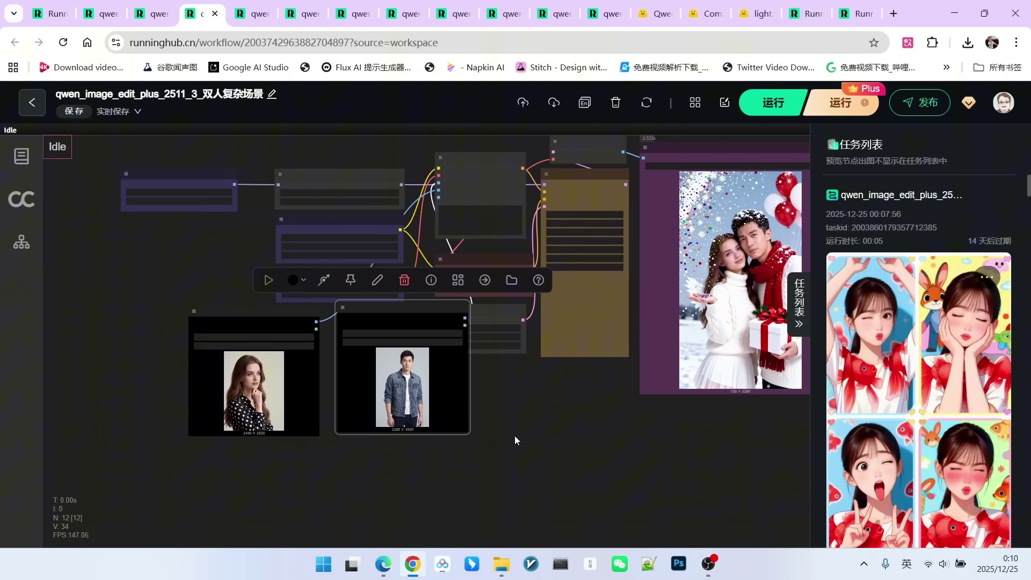
{"action": "scroll", "coordinate": [507, 413], "scroll_direction": "up", "scroll_amount": 2}
{"action": "left_click_drag", "start_coordinate": [501, 395], "coordinate": [521, 391]}
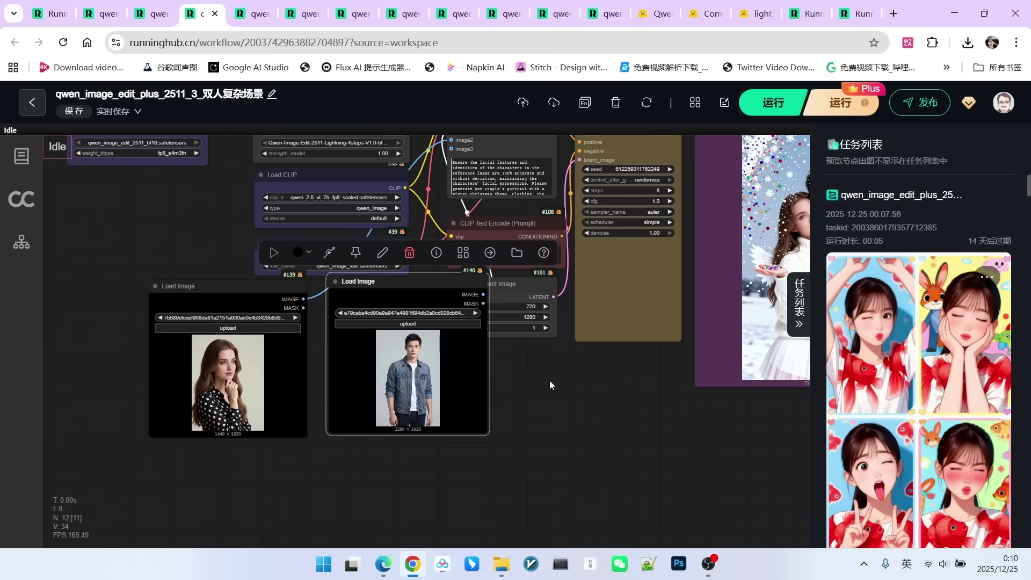
Enlarge the TextEncodeQwenImageEditPlus node to read the full Christmas couple prompt, and restore its compact size
{"action": "left_click_drag", "start_coordinate": [549, 380], "coordinate": [428, 455]}
{"action": "scroll", "coordinate": [417, 277], "scroll_direction": "up", "scroll_amount": 6}
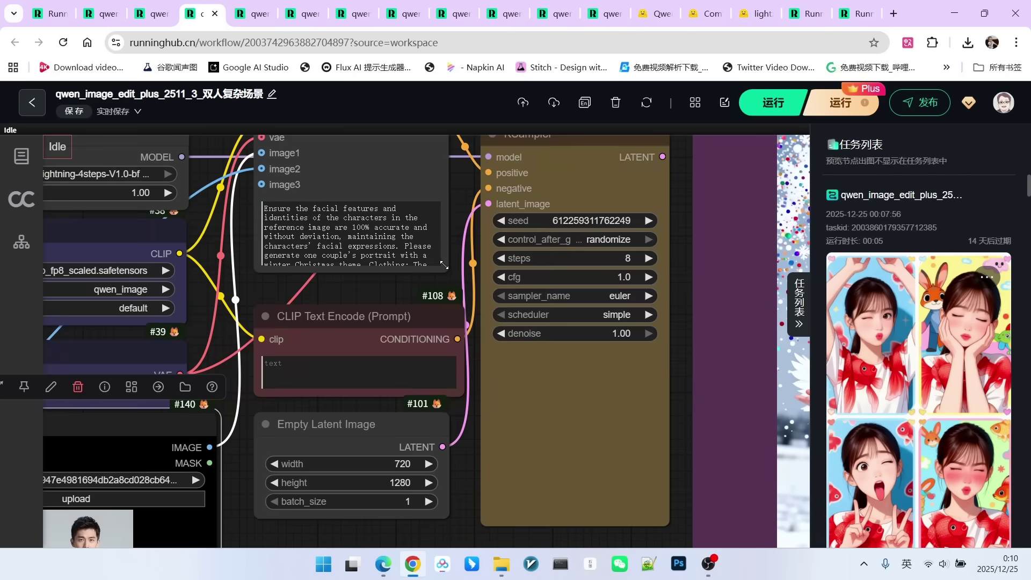
{"action": "left_click_drag", "start_coordinate": [444, 265], "coordinate": [675, 410]}
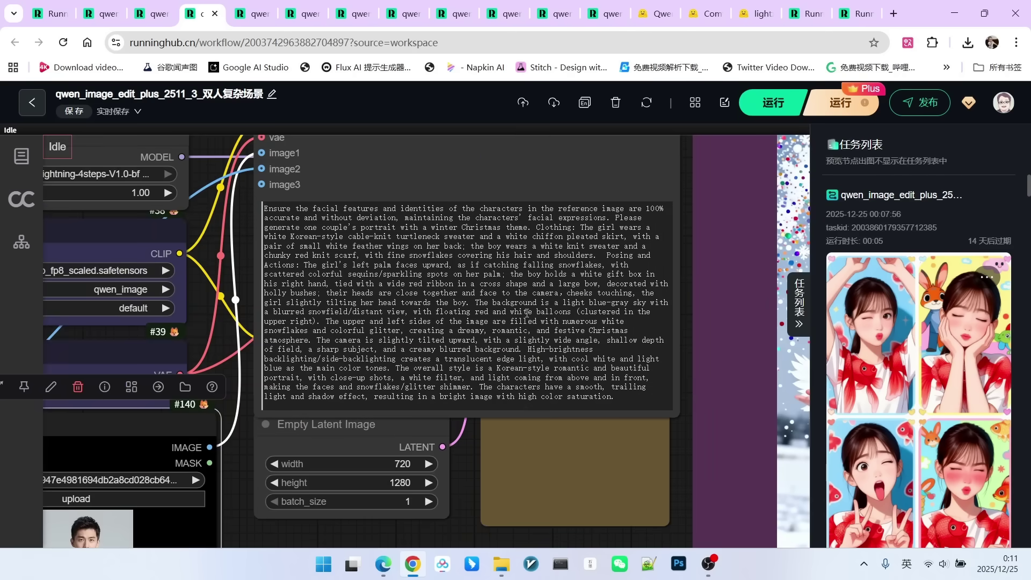
{"action": "scroll", "coordinate": [527, 313], "scroll_direction": "down", "scroll_amount": 3}
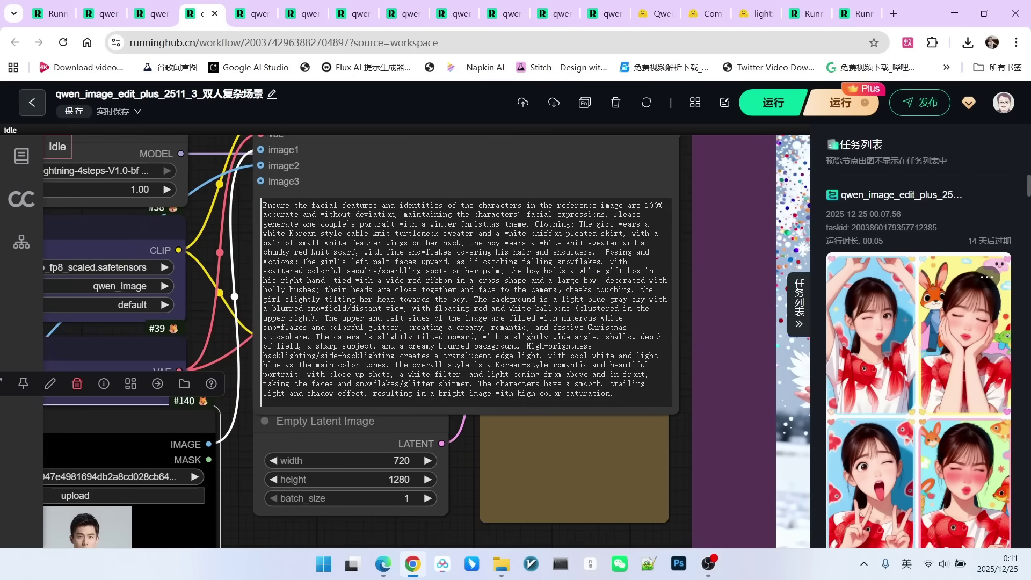
{"action": "scroll", "coordinate": [584, 273], "scroll_direction": "up", "scroll_amount": 3}
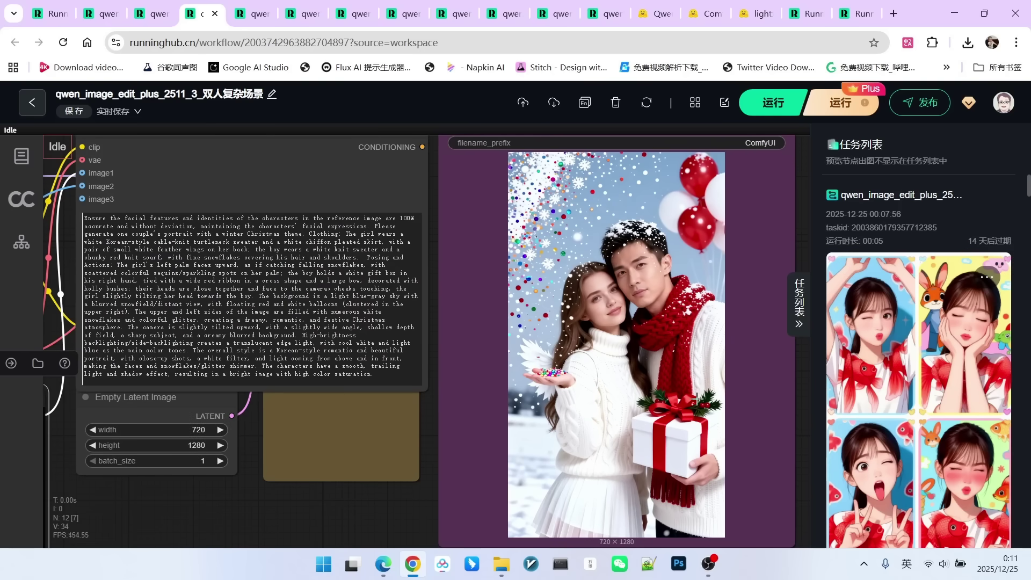
{"action": "scroll", "coordinate": [641, 367], "scroll_direction": "down", "scroll_amount": 2}
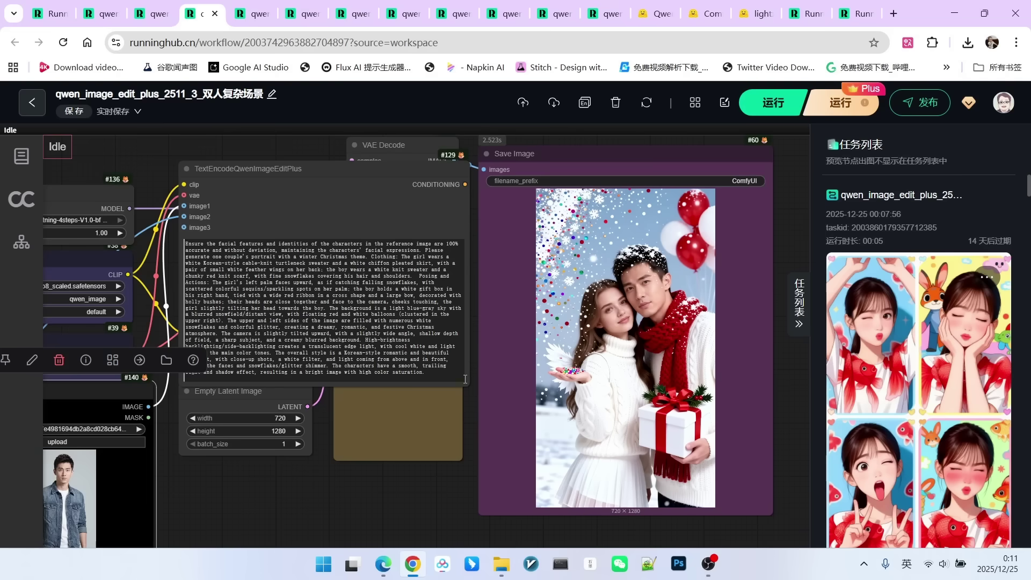
{"action": "scroll", "coordinate": [730, 314], "scroll_direction": "down", "scroll_amount": 2}
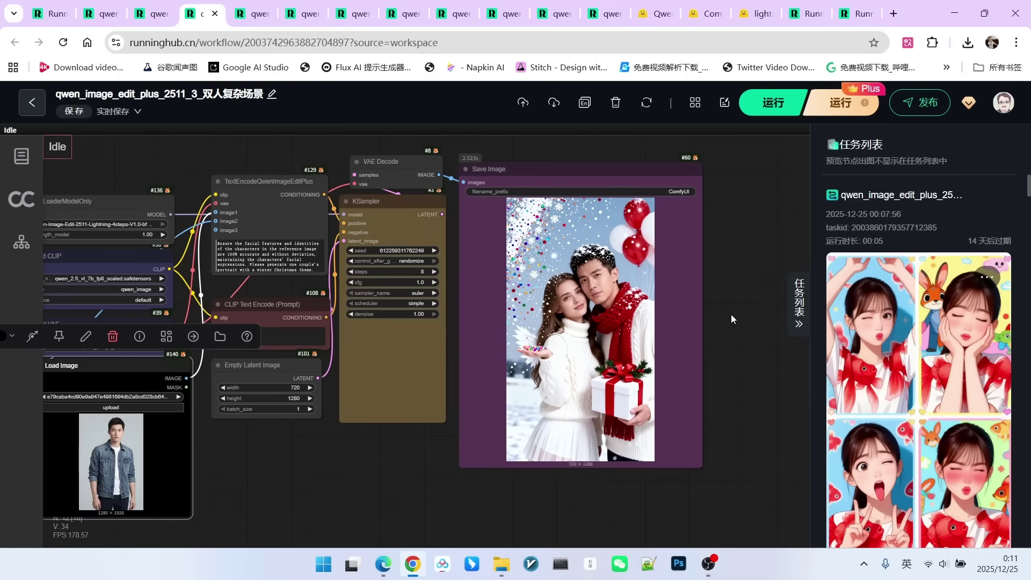
Examine both faces in the Save Image couple portrait up close, and check them against the two input photos
{"action": "scroll", "coordinate": [730, 314], "scroll_direction": "up", "scroll_amount": 3}
{"action": "scroll", "coordinate": [730, 313], "scroll_direction": "up", "scroll_amount": 1}
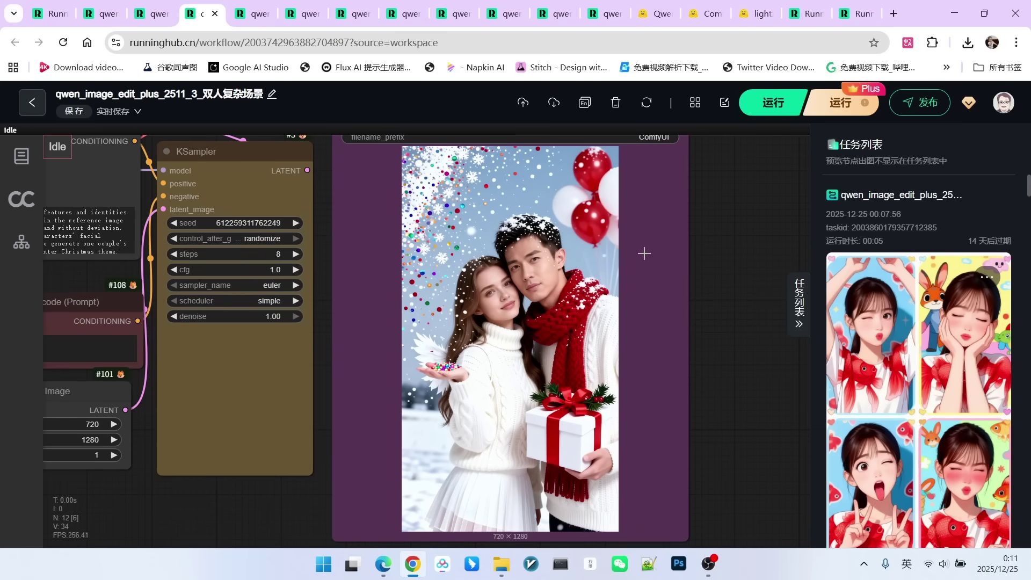
{"action": "scroll", "coordinate": [650, 245], "scroll_direction": "down", "scroll_amount": 1}
{"action": "scroll", "coordinate": [593, 294], "scroll_direction": "up", "scroll_amount": 2}
{"action": "scroll", "coordinate": [523, 284], "scroll_direction": "up", "scroll_amount": 3}
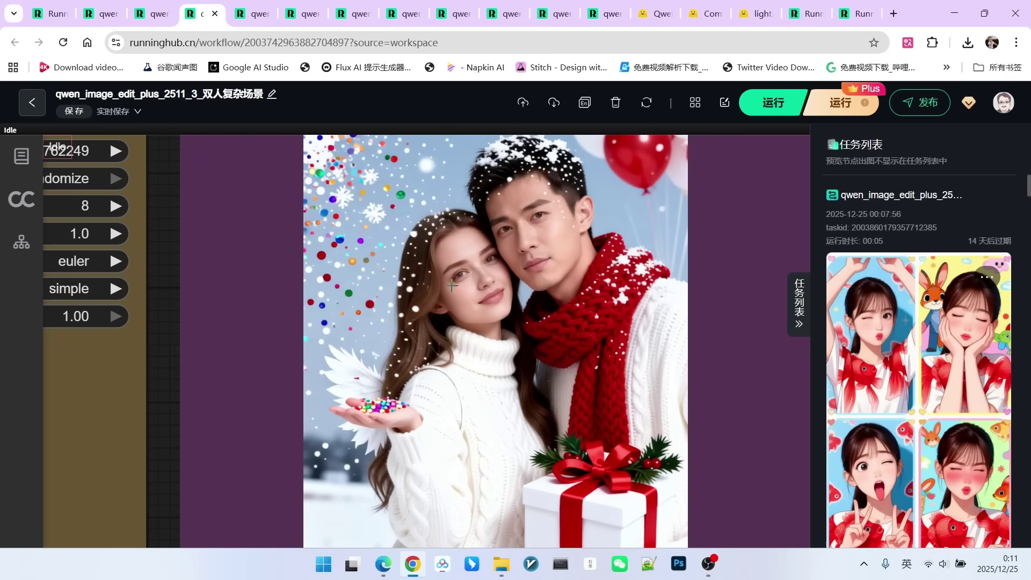
{"action": "scroll", "coordinate": [451, 286], "scroll_direction": "down", "scroll_amount": 5}
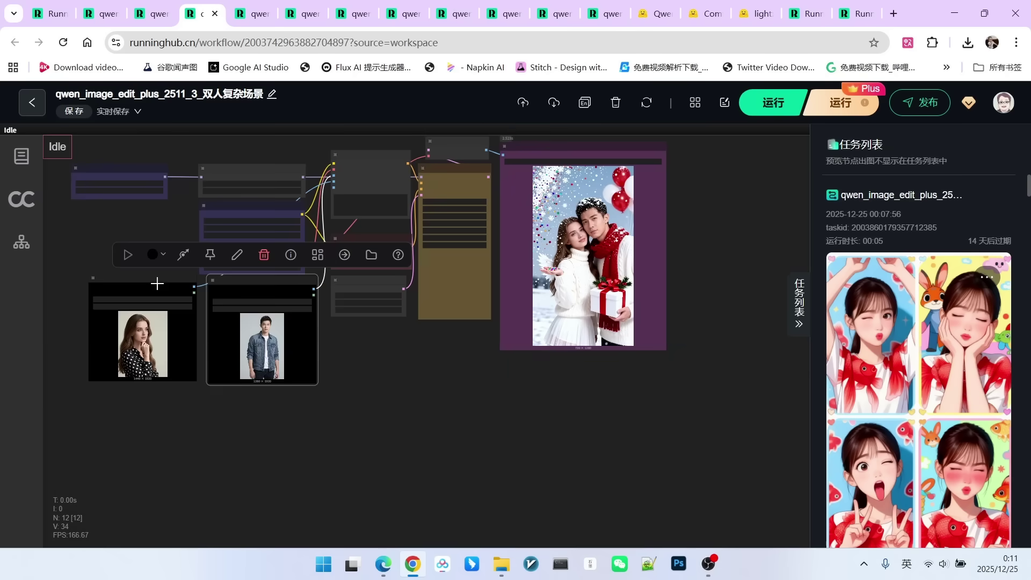
Compare the woman's enlarged photo with the couple portrait, and move its Load Image node back to the start of the workflow
{"action": "scroll", "coordinate": [156, 283], "scroll_direction": "up", "scroll_amount": 10}
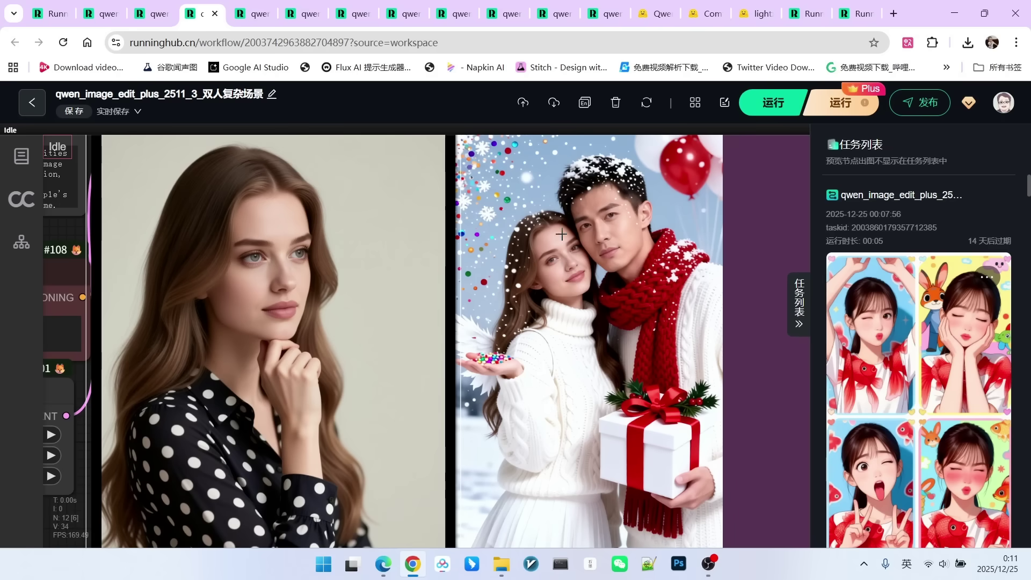
{"action": "scroll", "coordinate": [599, 258], "scroll_direction": "down", "scroll_amount": 6}
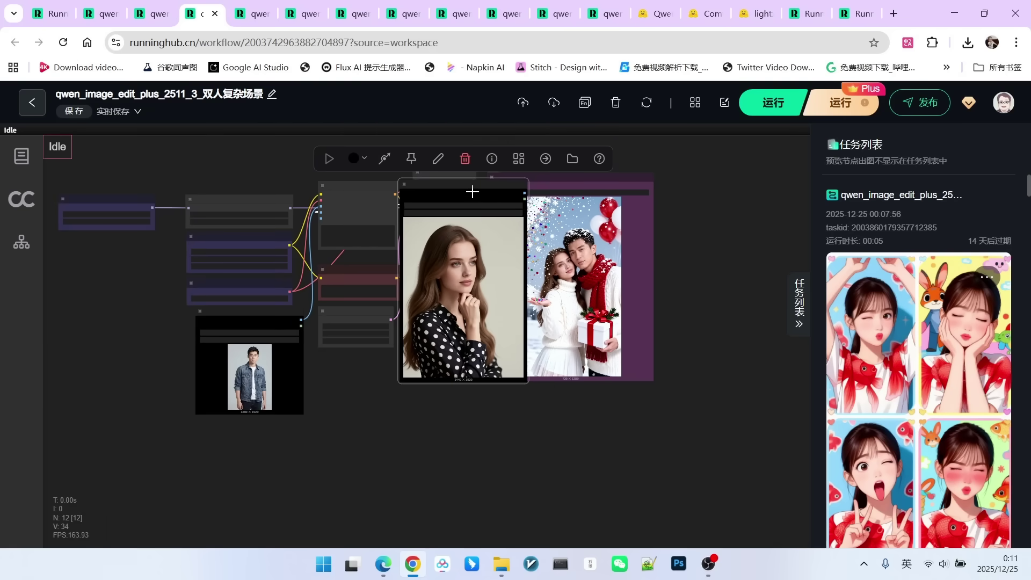
{"action": "left_click_drag", "start_coordinate": [472, 191], "coordinate": [106, 247]}
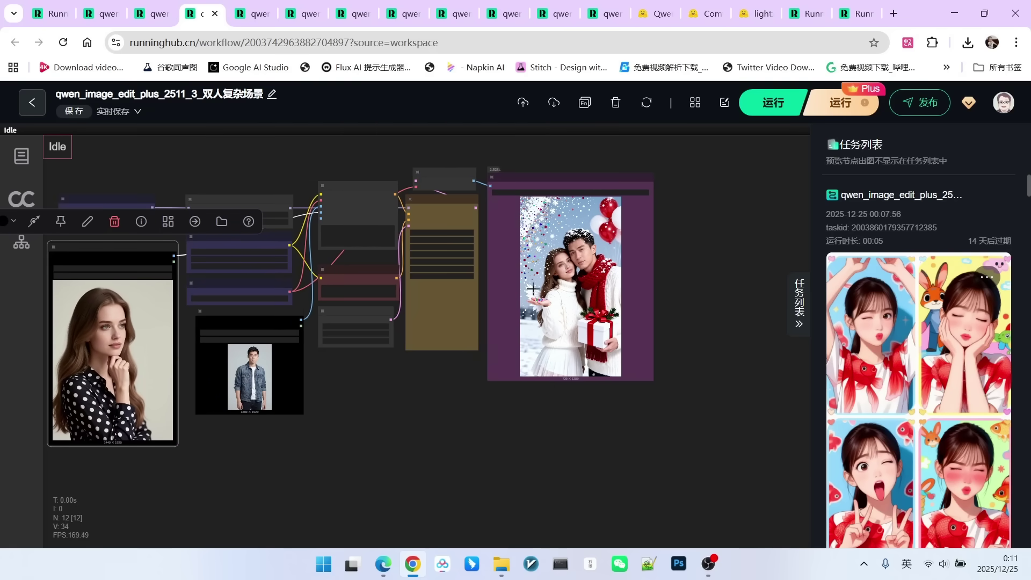
Inspect the clothing, gift box and snowy background in the Save Image couple portrait
{"action": "scroll", "coordinate": [659, 329], "scroll_direction": "up", "scroll_amount": 5}
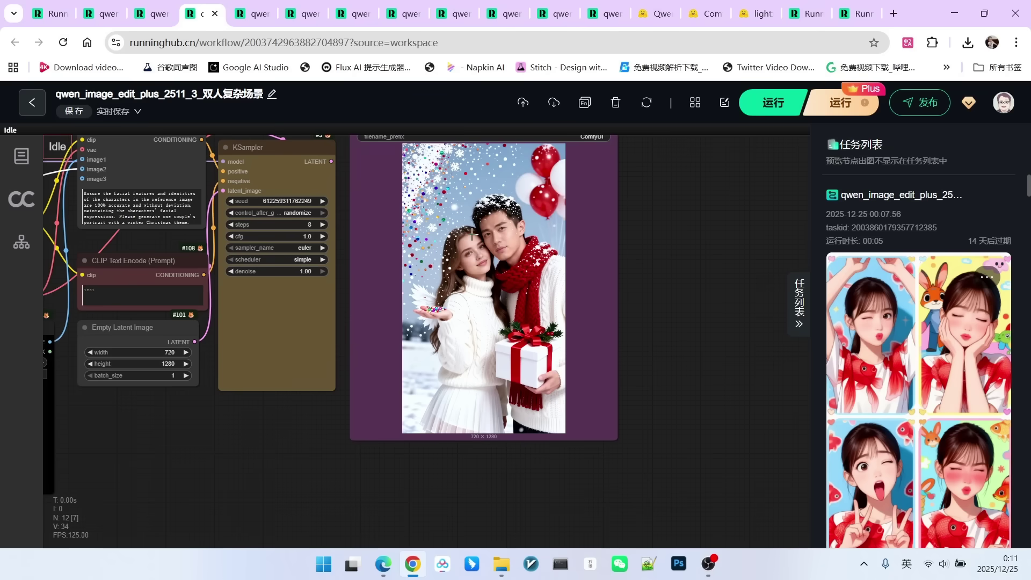
{"action": "scroll", "coordinate": [547, 263], "scroll_direction": "up", "scroll_amount": 2}
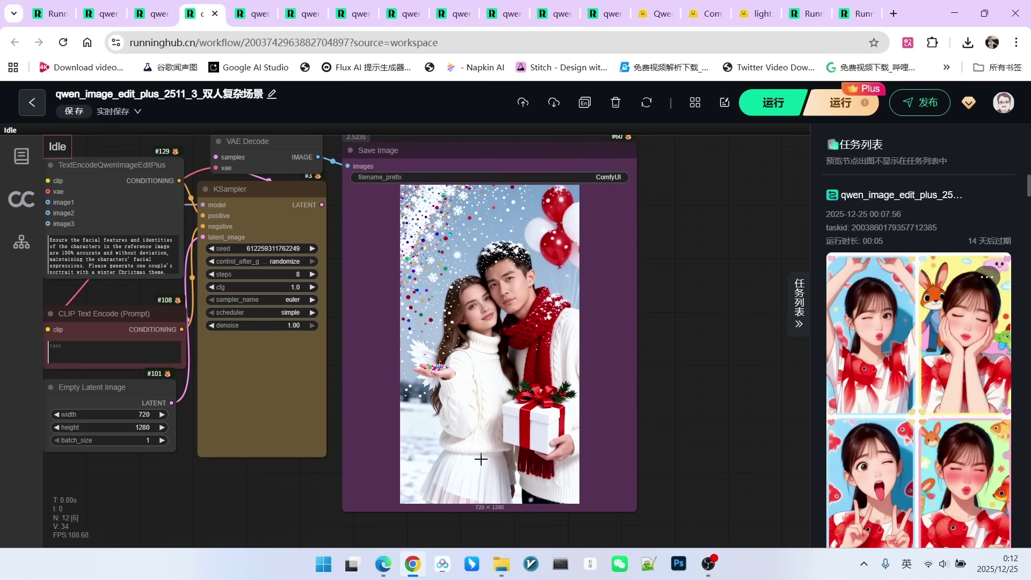
{"action": "scroll", "coordinate": [562, 420], "scroll_direction": "up", "scroll_amount": 1}
{"action": "scroll", "coordinate": [543, 392], "scroll_direction": "down", "scroll_amount": 5}
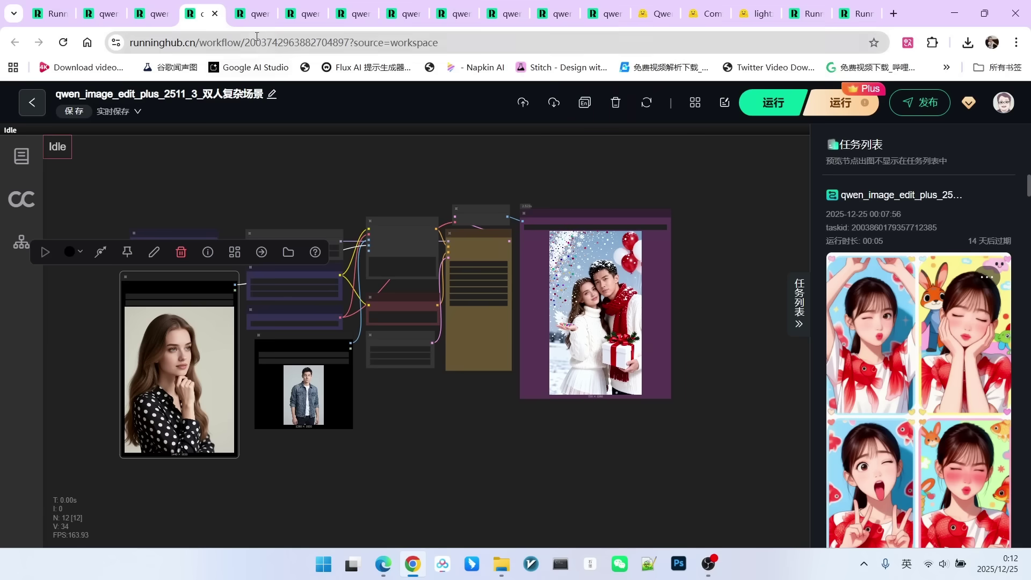
Switch to the qwen_image_edit_plus_2511_4_单人一致性 workflow and look over its nodes, input photo and output image
{"action": "left_click", "coordinate": [248, 14]}
{"action": "left_click_drag", "start_coordinate": [500, 410], "coordinate": [455, 421]}
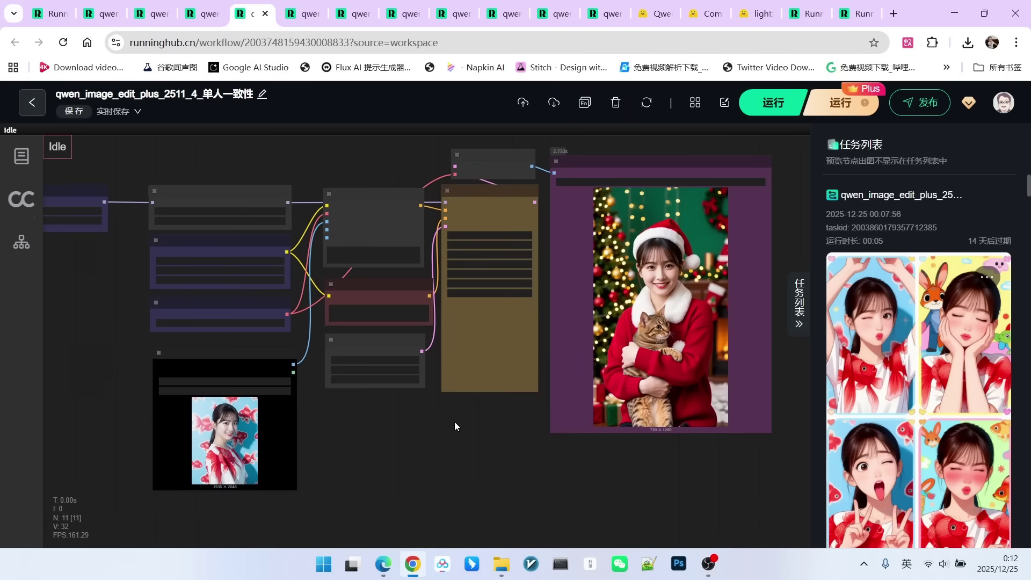
{"action": "scroll", "coordinate": [465, 411], "scroll_direction": "up", "scroll_amount": 2}
{"action": "scroll", "coordinate": [334, 325], "scroll_direction": "up", "scroll_amount": 1}
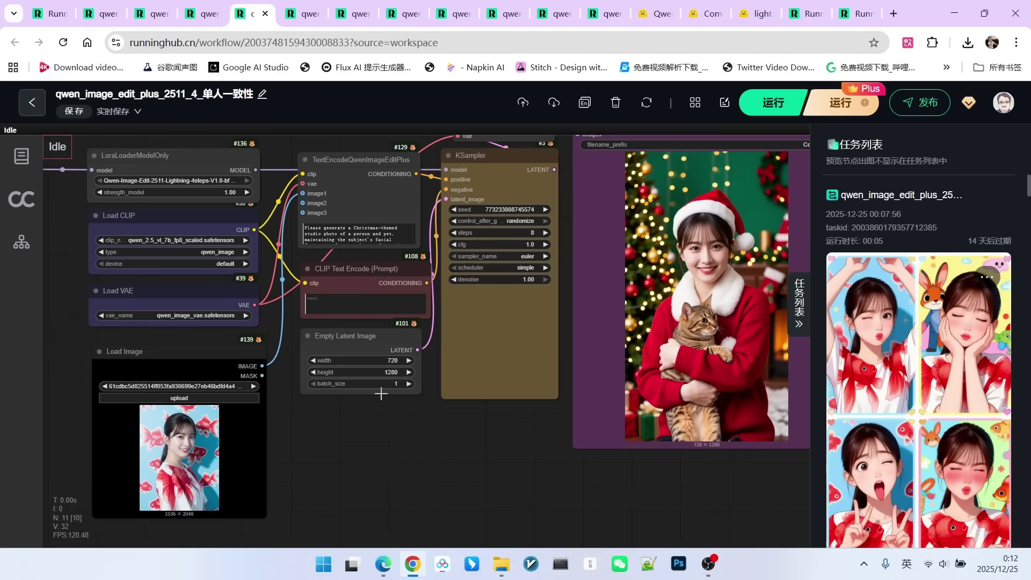
Return to the qwen_image_edit_plus_2511_3_双人复杂场景 workflow and review the couple portrait again
{"action": "key", "text": "ctrl+Page_Up"}
{"action": "left_click_drag", "start_coordinate": [401, 430], "coordinate": [428, 408]}
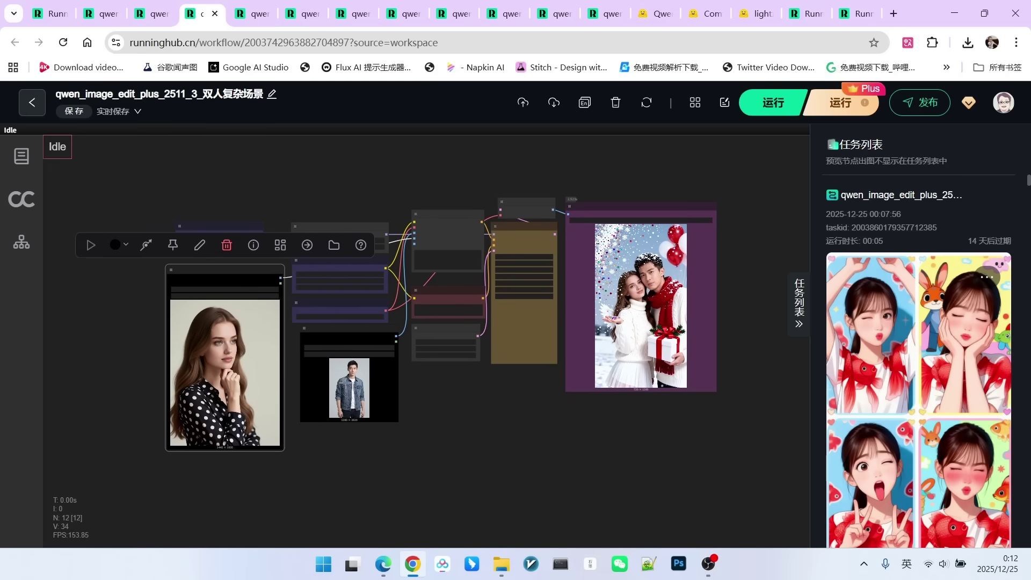
{"action": "scroll", "coordinate": [602, 350], "scroll_direction": "down", "scroll_amount": 3}
{"action": "scroll", "coordinate": [671, 269], "scroll_direction": "up", "scroll_amount": 9}
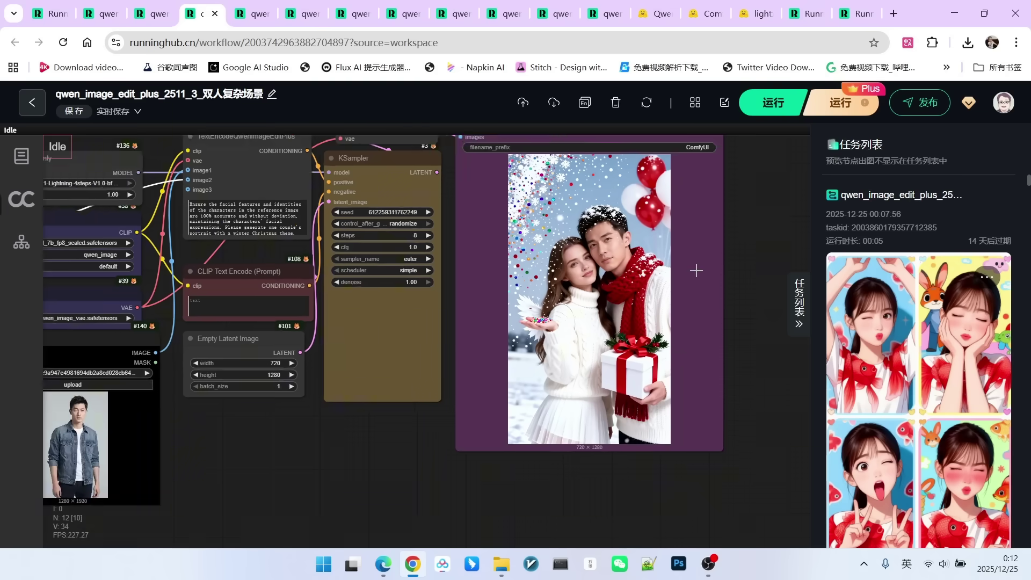
{"action": "scroll", "coordinate": [697, 271], "scroll_direction": "up", "scroll_amount": 1}
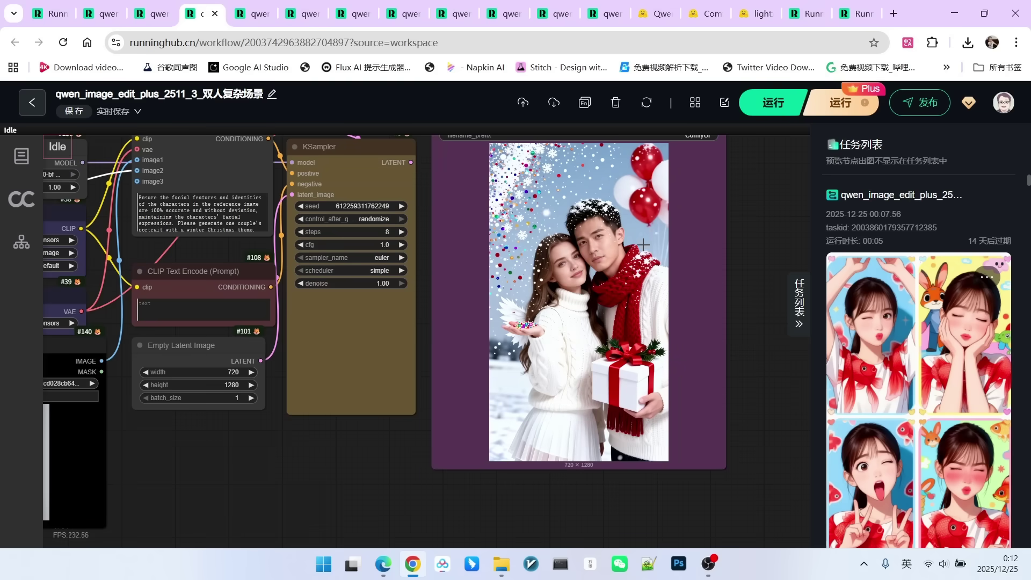
{"action": "scroll", "coordinate": [639, 230], "scroll_direction": "down", "scroll_amount": 1}
Reopen the qwen_image_edit_plus_2511_4_单人一致性 workflow and place an enlarged Load Image node beside the Save Image node
{"action": "left_click", "coordinate": [260, 13]}
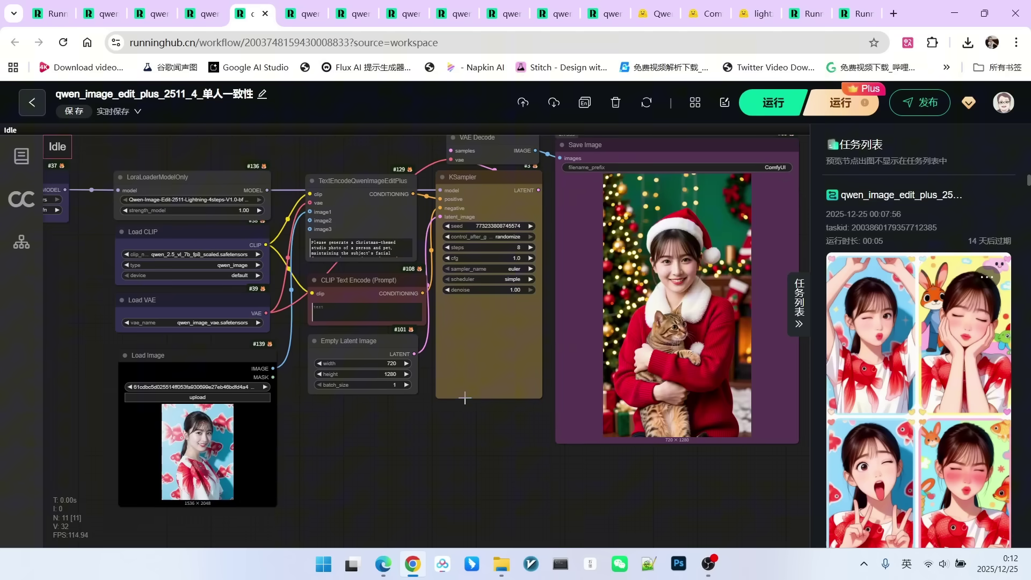
{"action": "scroll", "coordinate": [321, 410], "scroll_direction": "down", "scroll_amount": 1}
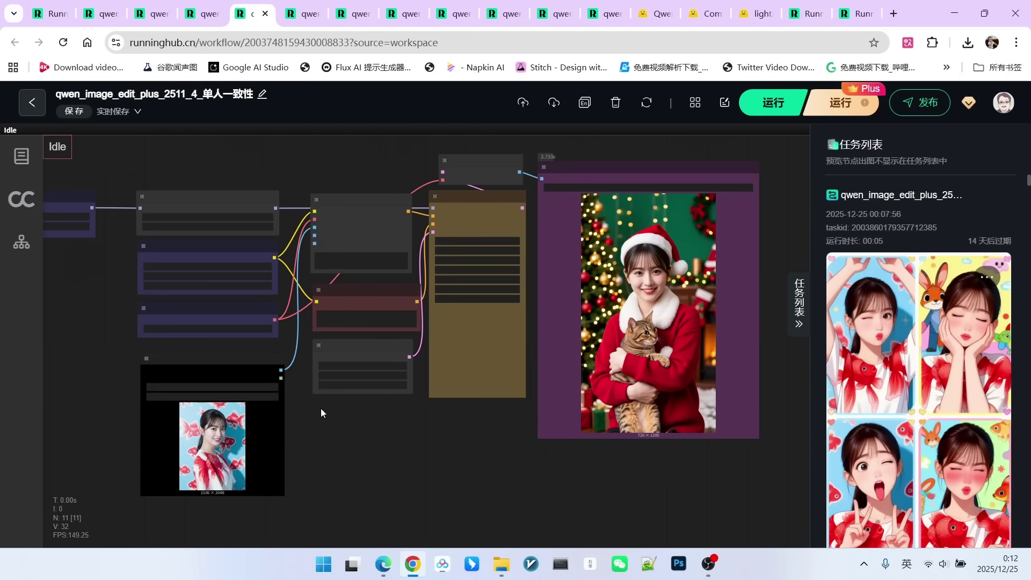
{"action": "left_click_drag", "start_coordinate": [234, 357], "coordinate": [444, 166]}
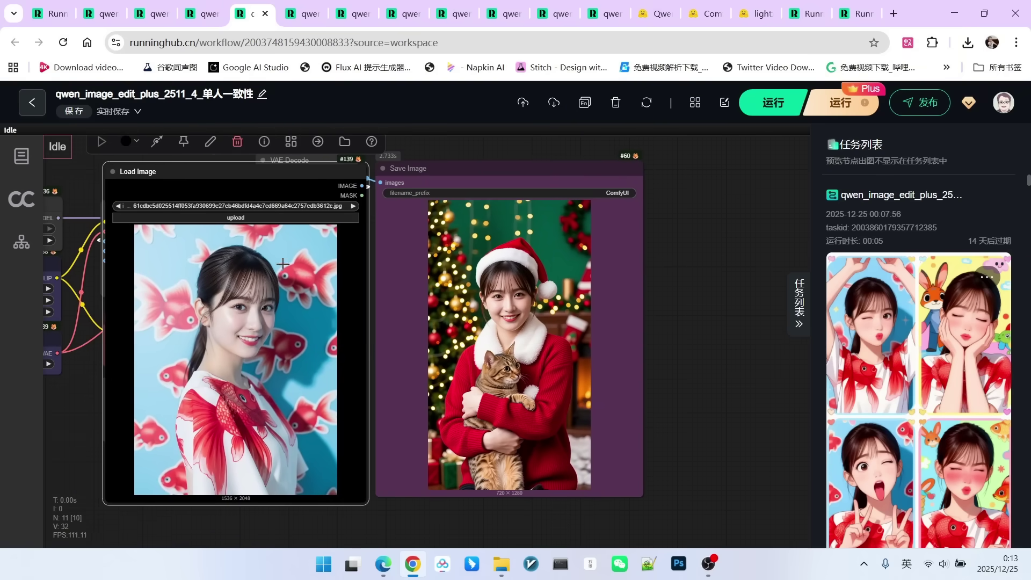
Compare the woman's original goldfish-background photo with the Christmas portrait of her holding a cat
{"action": "scroll", "coordinate": [273, 328], "scroll_direction": "up", "scroll_amount": 2}
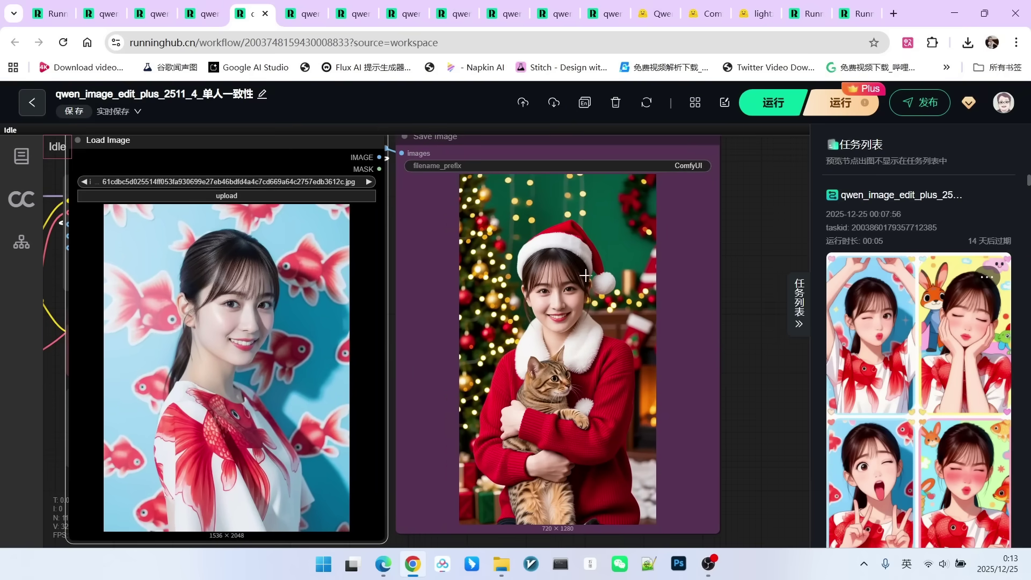
{"action": "scroll", "coordinate": [623, 344], "scroll_direction": "down", "scroll_amount": 3}
{"action": "scroll", "coordinate": [575, 401], "scroll_direction": "up", "scroll_amount": 1}
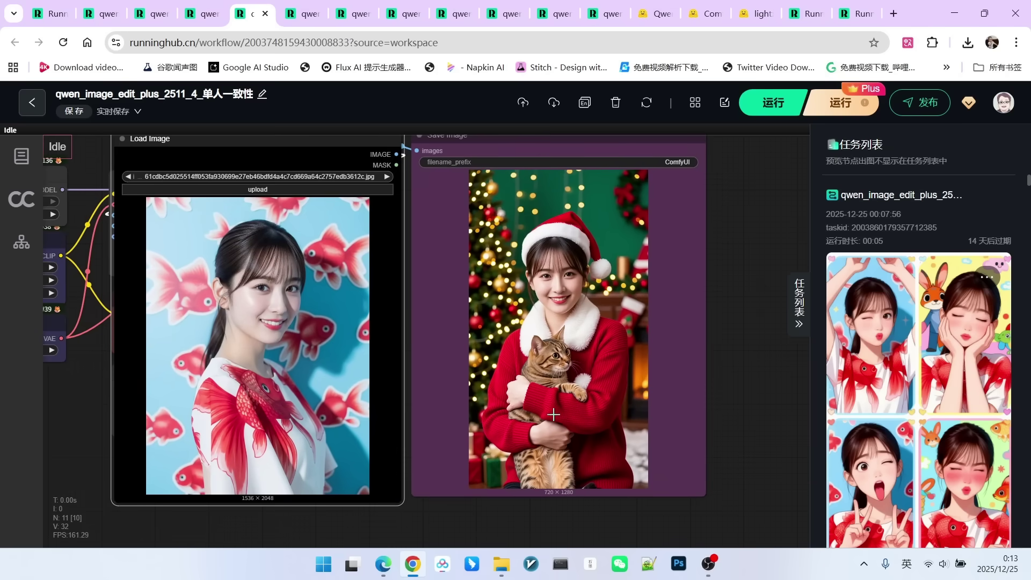
{"action": "scroll", "coordinate": [590, 376], "scroll_direction": "down", "scroll_amount": 6}
{"action": "left_click_drag", "start_coordinate": [494, 438], "coordinate": [516, 414]}
{"action": "scroll", "coordinate": [524, 365], "scroll_direction": "up", "scroll_amount": 2}
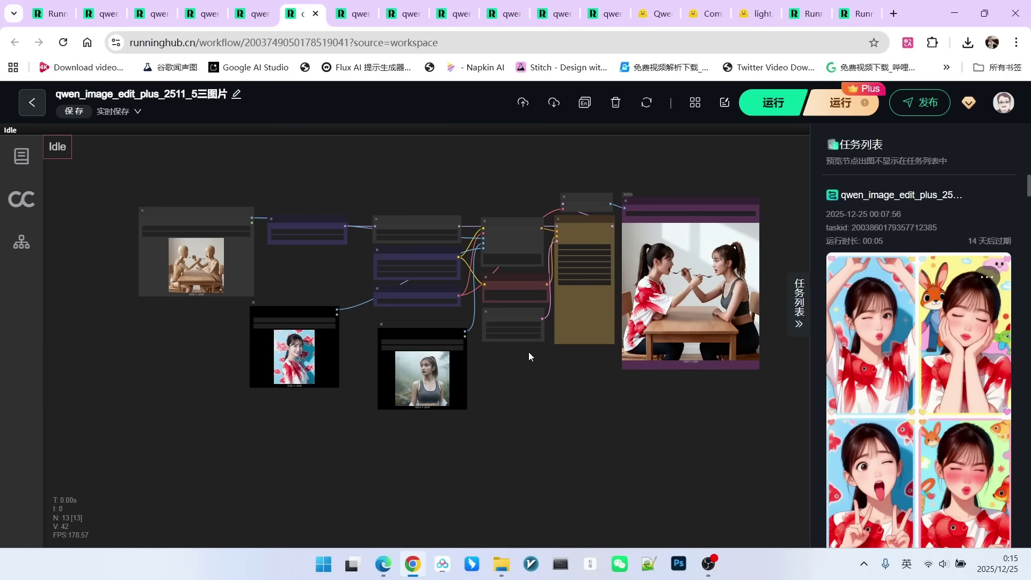
Inspect the wooden mannequin pose image and the portrait inputs in the qwen_image_edit_plus_2511_5三图片 workflow
{"action": "scroll", "coordinate": [104, 258], "scroll_direction": "up", "scroll_amount": 10}
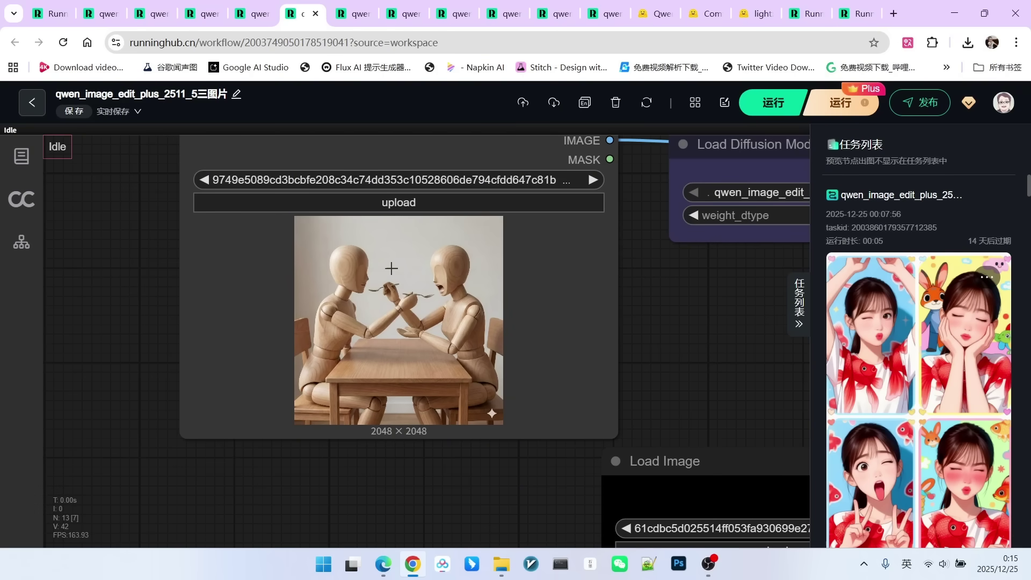
{"action": "scroll", "coordinate": [408, 269], "scroll_direction": "down", "scroll_amount": 4}
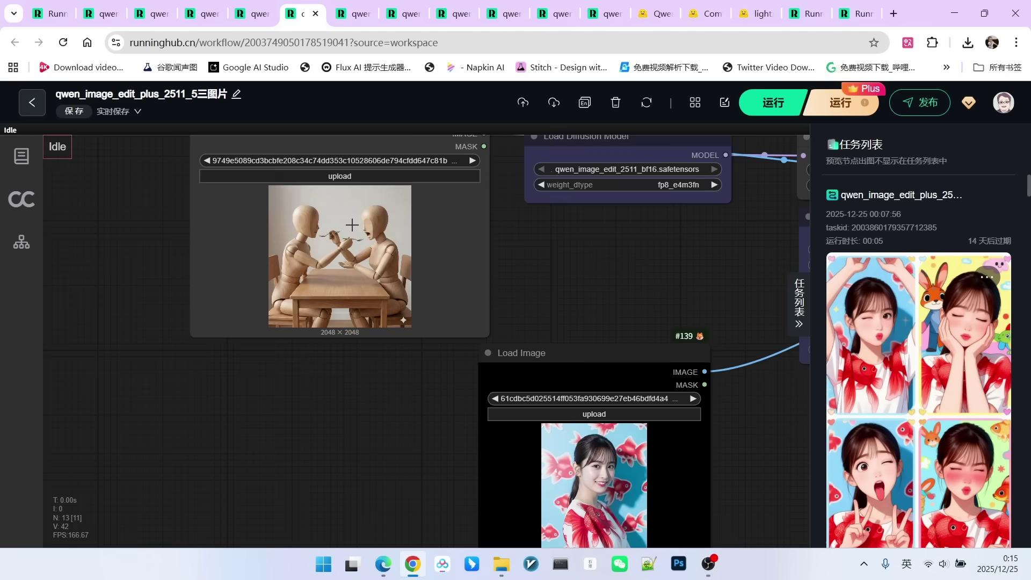
{"action": "left_click_drag", "start_coordinate": [584, 308], "coordinate": [494, 201]}
{"action": "scroll", "coordinate": [574, 402], "scroll_direction": "down", "scroll_amount": 3}
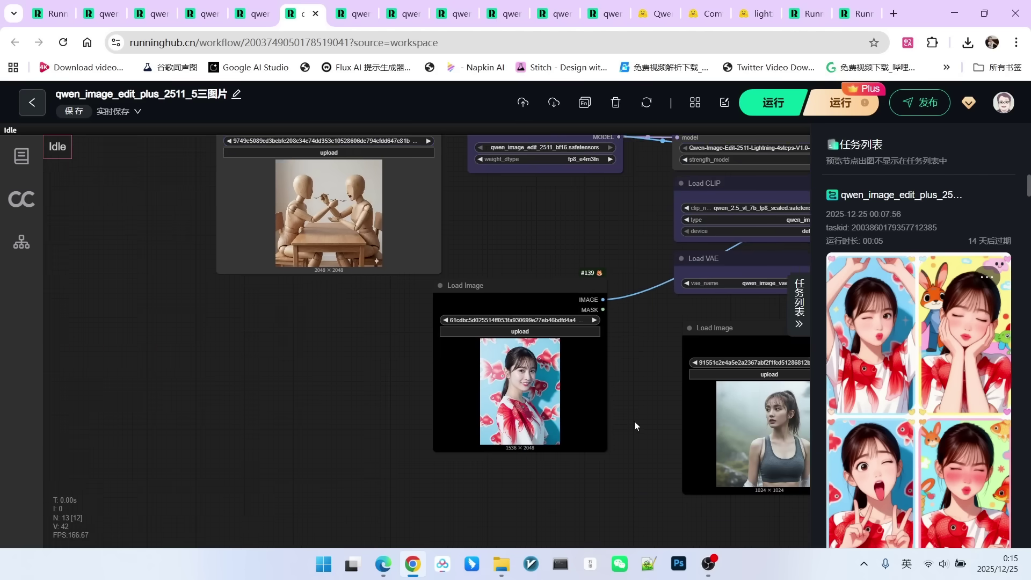
Place the Load Image node of the woman in the grey sports top directly beside the goldfish-shirt woman's Load Image node
{"action": "left_click_drag", "start_coordinate": [634, 421], "coordinate": [545, 407]}
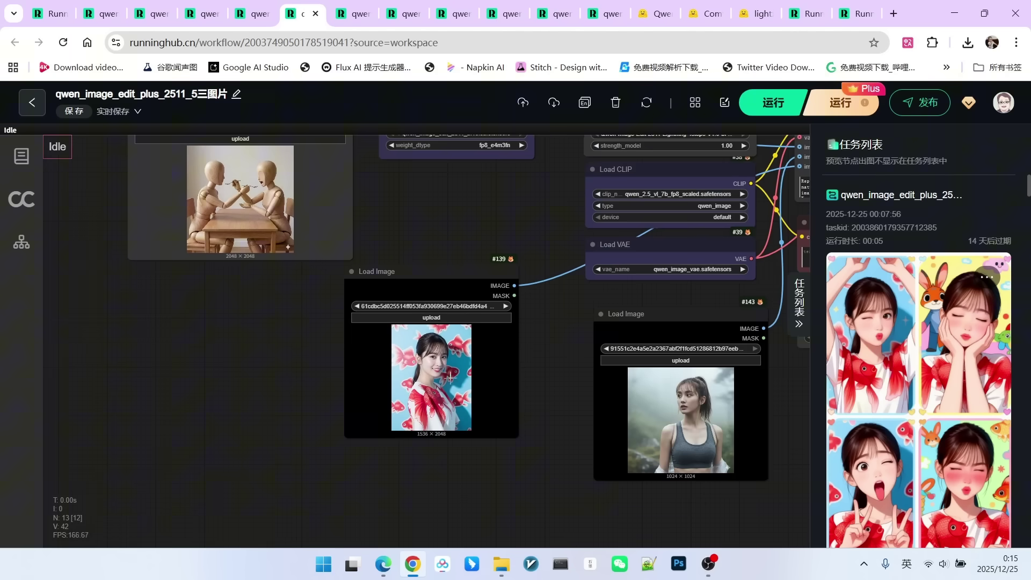
{"action": "left_click", "coordinate": [467, 278]}
{"action": "left_click", "coordinate": [667, 336]}
Examine the output of the two women feeding each other, and check it against the three input images
{"action": "scroll", "coordinate": [623, 300], "scroll_direction": "up", "scroll_amount": 3}
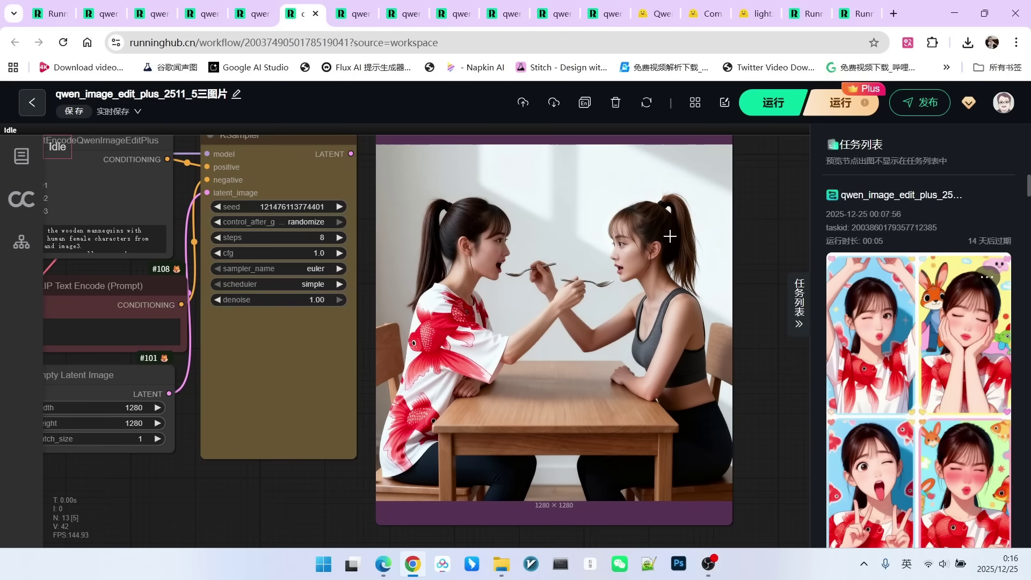
{"action": "scroll", "coordinate": [670, 236], "scroll_direction": "down", "scroll_amount": 7}
{"action": "left_click_drag", "start_coordinate": [313, 420], "coordinate": [441, 418]}
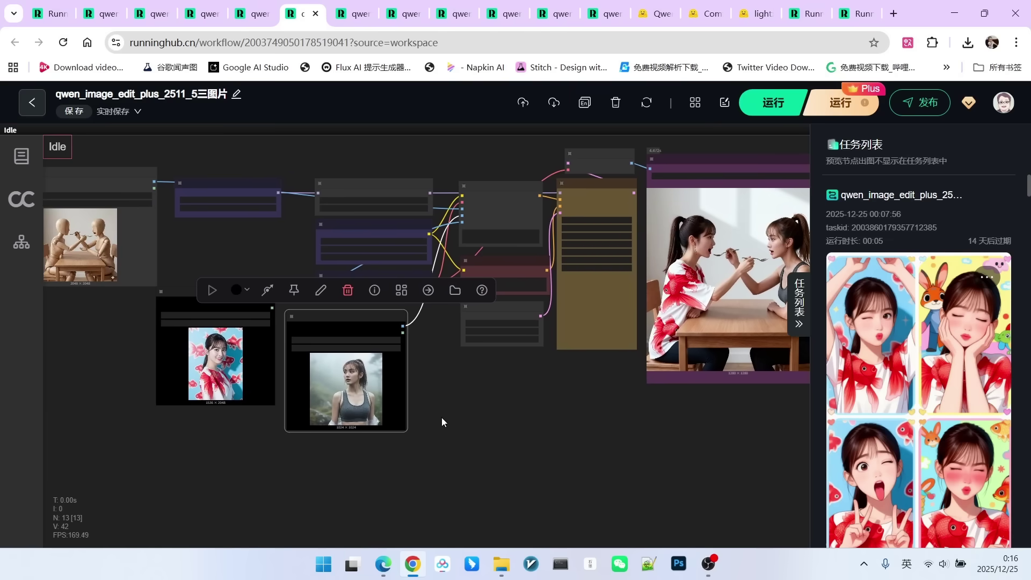
{"action": "left_click_drag", "start_coordinate": [479, 381], "coordinate": [423, 381]}
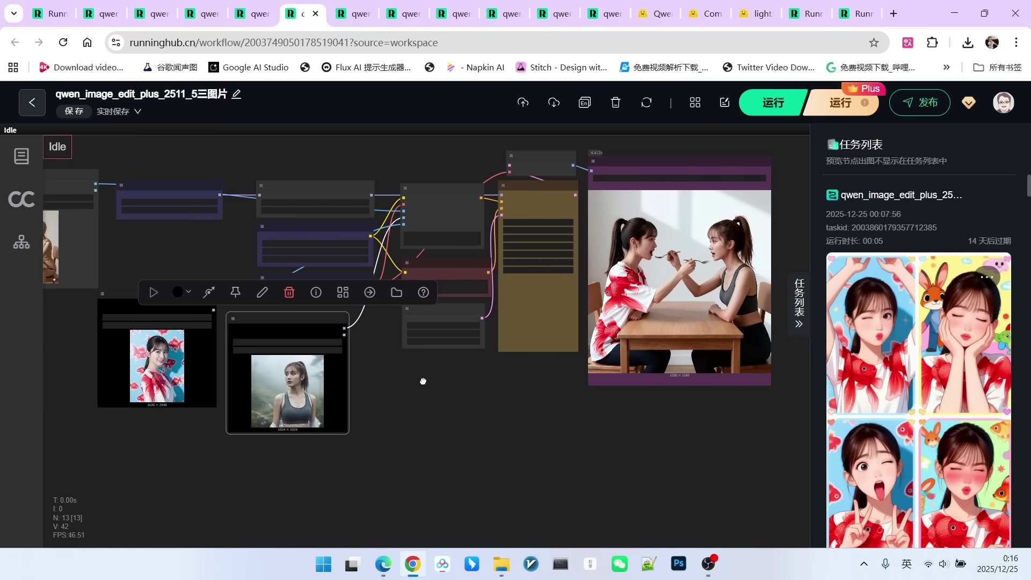
Compare the goldfish-shirt and grey-top women's input photos with the generated two-woman image by placing each Load Image node over the output temporarily
{"action": "left_click", "coordinate": [477, 370]}
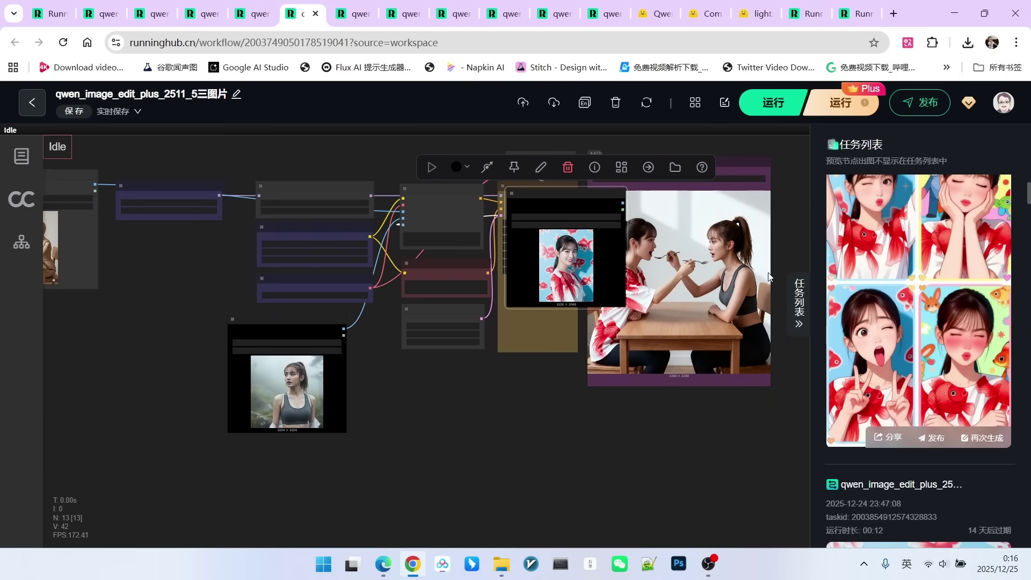
{"action": "scroll", "coordinate": [706, 402], "scroll_direction": "up", "scroll_amount": 6}
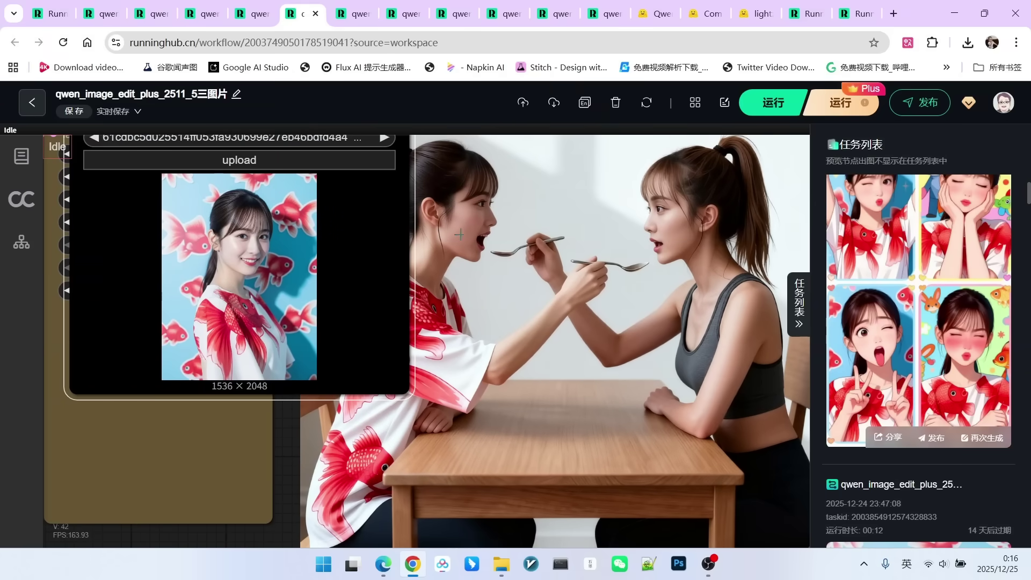
{"action": "scroll", "coordinate": [442, 243], "scroll_direction": "down", "scroll_amount": 6}
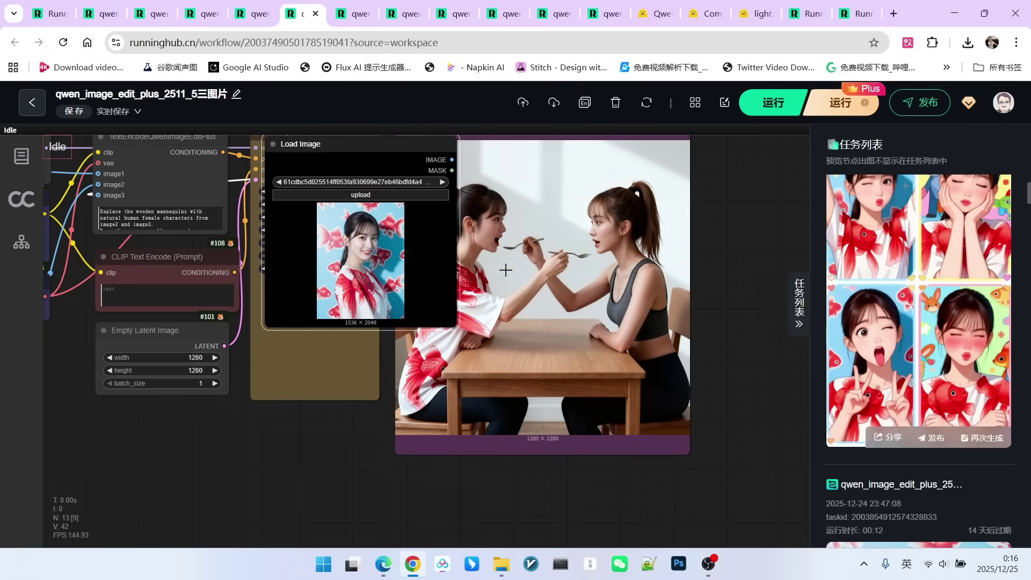
{"action": "scroll", "coordinate": [410, 270], "scroll_direction": "down", "scroll_amount": 5}
{"action": "left_click_drag", "start_coordinate": [142, 321], "coordinate": [453, 219]}
{"action": "scroll", "coordinate": [574, 251], "scroll_direction": "up", "scroll_amount": 10}
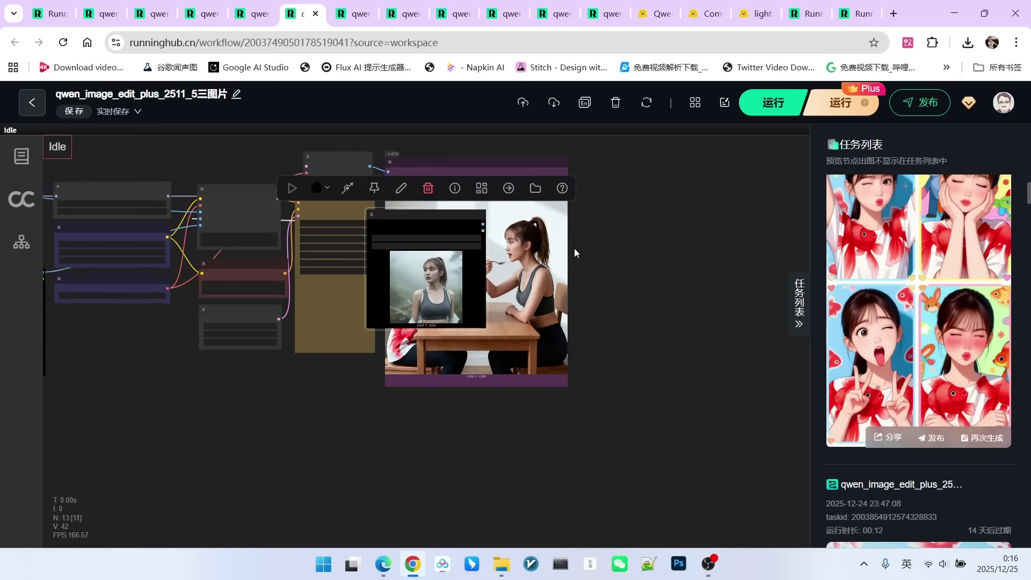
{"action": "left_click_drag", "start_coordinate": [605, 260], "coordinate": [725, 253]}
{"action": "scroll", "coordinate": [575, 428], "scroll_direction": "down", "scroll_amount": 5}
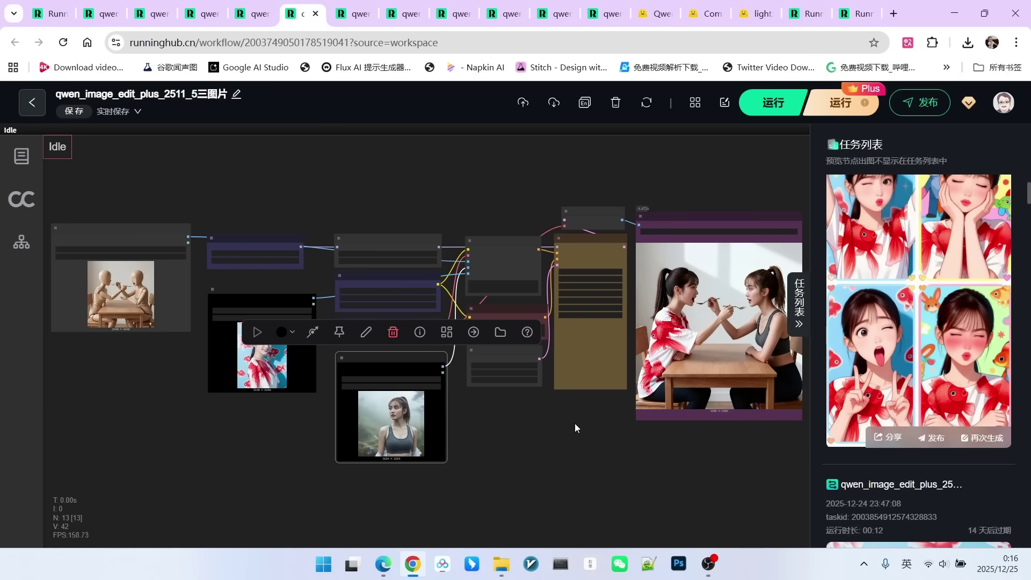
{"action": "left_click_drag", "start_coordinate": [523, 430], "coordinate": [551, 438]}
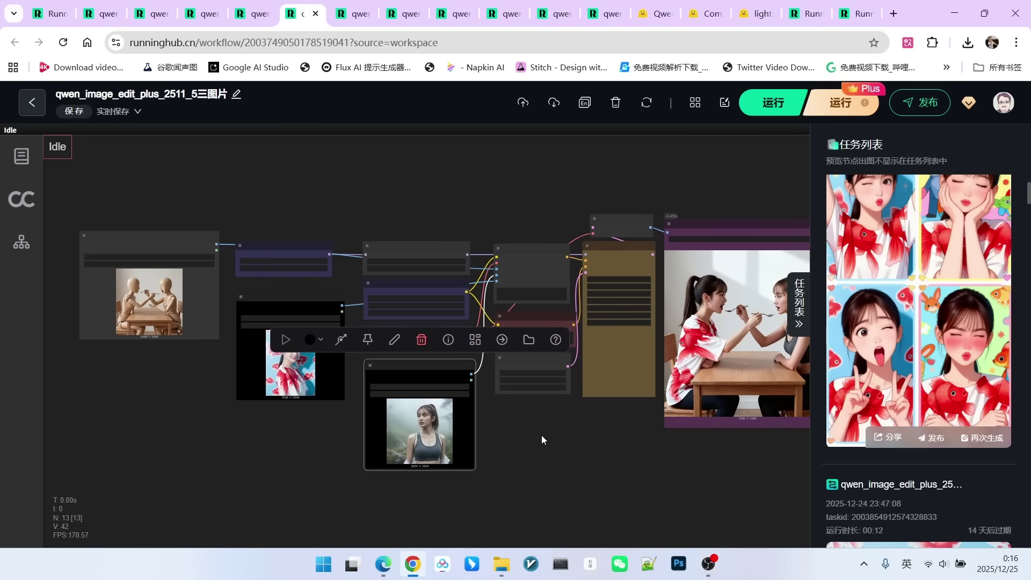
{"action": "scroll", "coordinate": [230, 323], "scroll_direction": "up", "scroll_amount": 3}
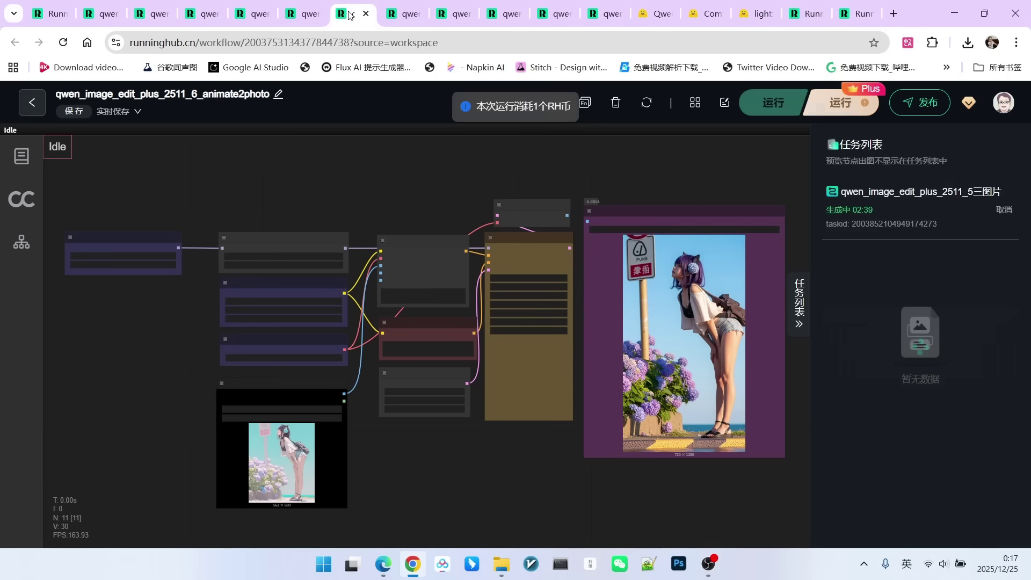
Open the qwen_image_edit_plus_2511_6_animate2photo workflow and examine its anime input, prompt and generated photo
{"action": "left_click", "coordinate": [355, 13]}
{"action": "left_click_drag", "start_coordinate": [496, 459], "coordinate": [494, 405]}
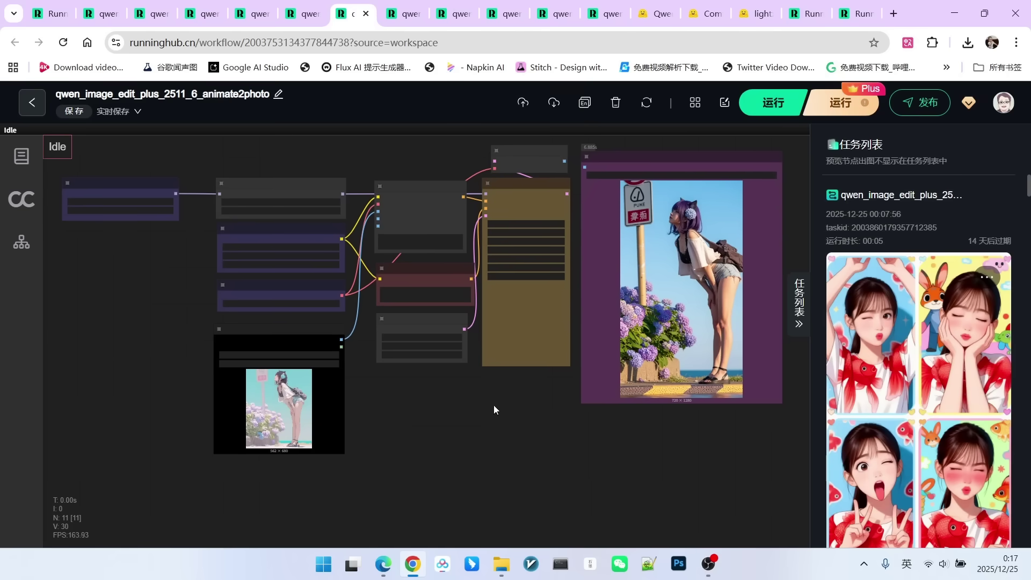
{"action": "scroll", "coordinate": [488, 391], "scroll_direction": "up", "scroll_amount": 3}
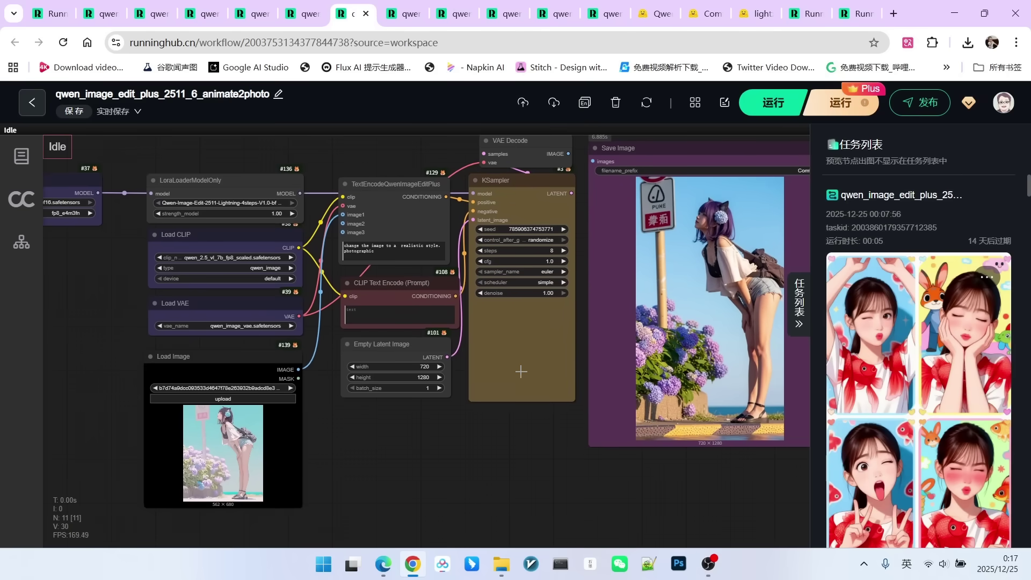
{"action": "scroll", "coordinate": [421, 411], "scroll_direction": "down", "scroll_amount": 1}
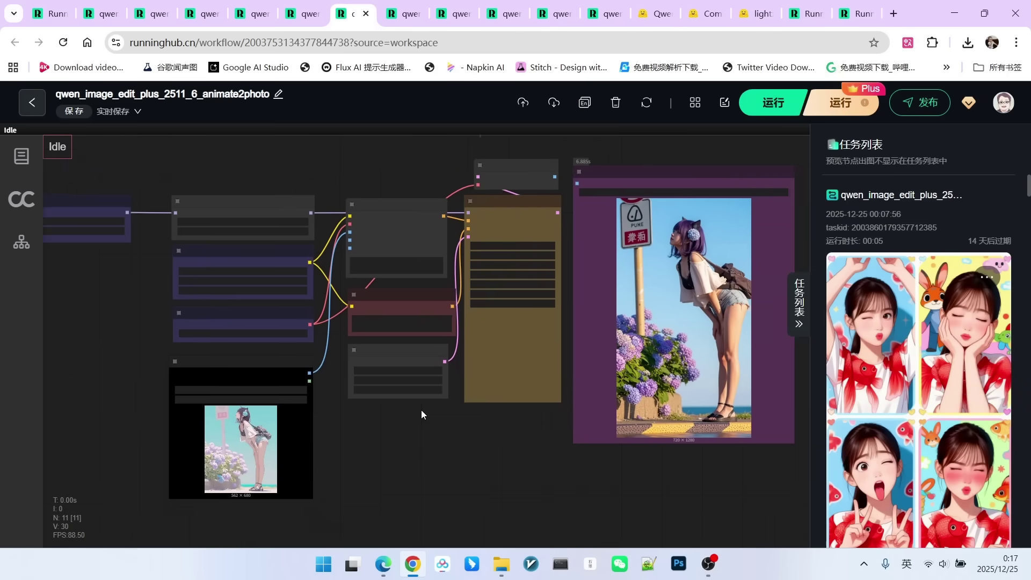
{"action": "scroll", "coordinate": [392, 439], "scroll_direction": "up", "scroll_amount": 3}
{"action": "scroll", "coordinate": [319, 404], "scroll_direction": "down", "scroll_amount": 5}
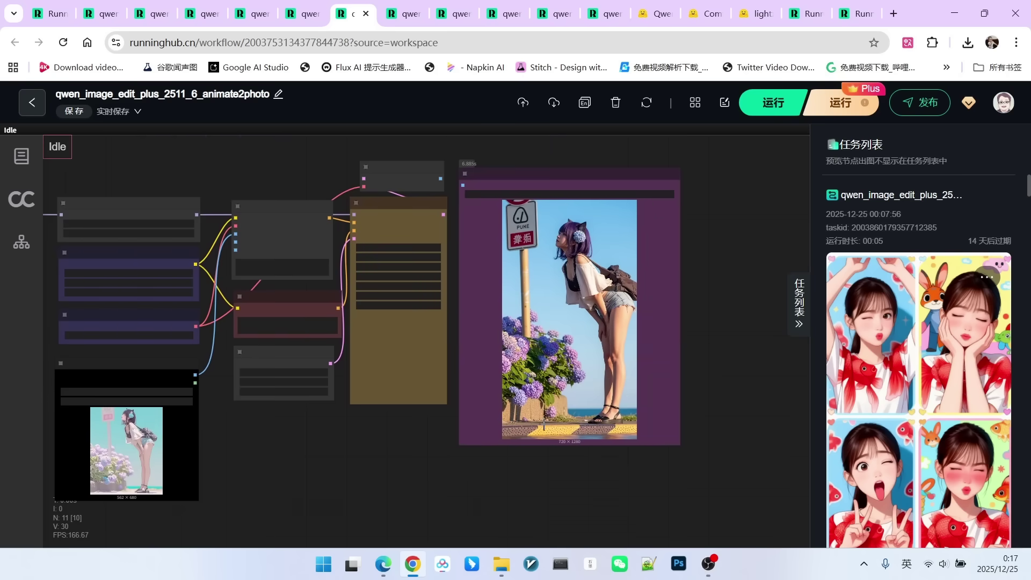
Move the anime girl's Load Image node directly beside the Save Image node and enlarge it to about the same height
{"action": "left_click_drag", "start_coordinate": [513, 188], "coordinate": [557, 159]}
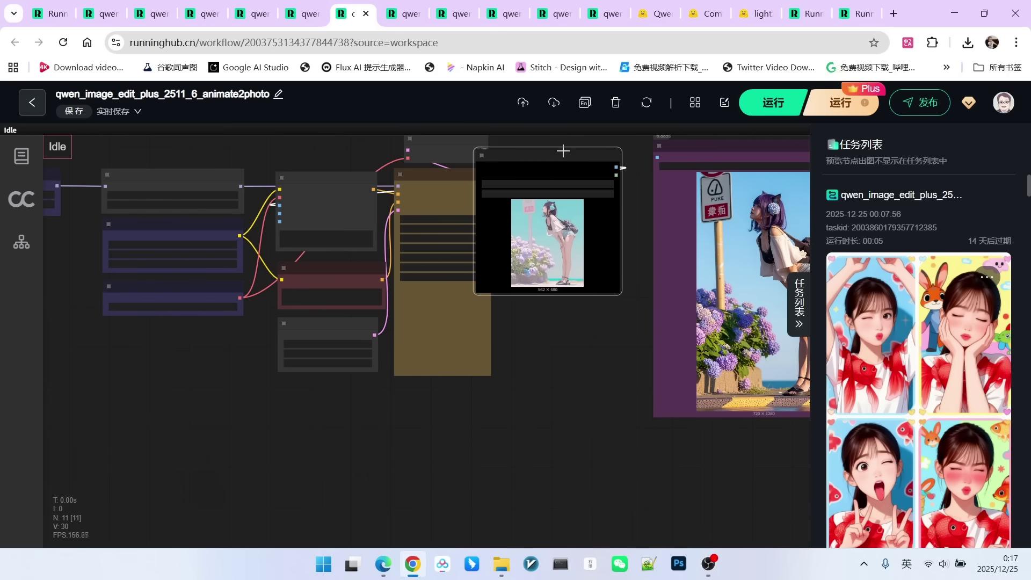
{"action": "left_click_drag", "start_coordinate": [562, 152], "coordinate": [560, 136]}
{"action": "left_click_drag", "start_coordinate": [556, 343], "coordinate": [349, 398]}
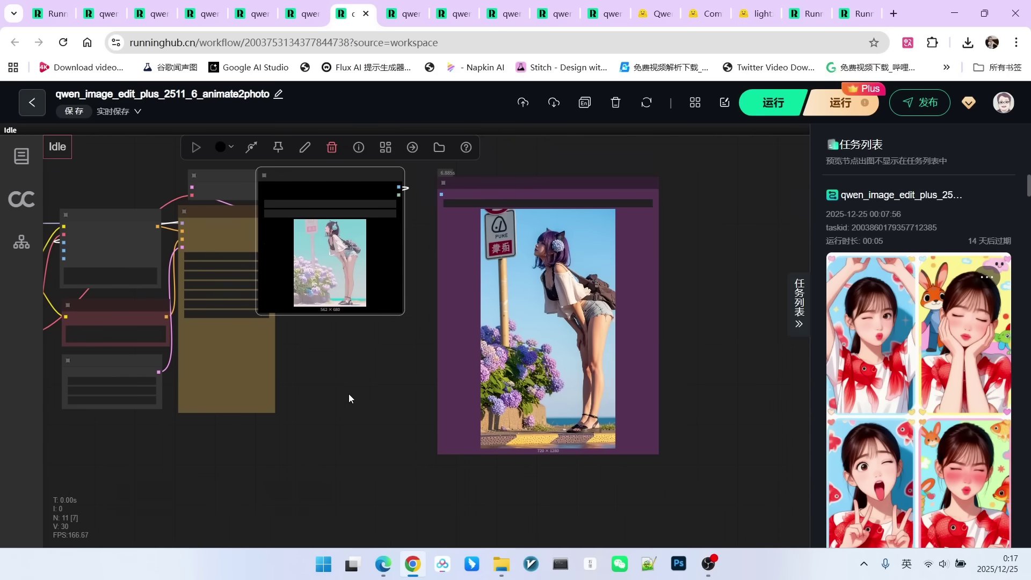
{"action": "left_click_drag", "start_coordinate": [403, 311], "coordinate": [430, 458]}
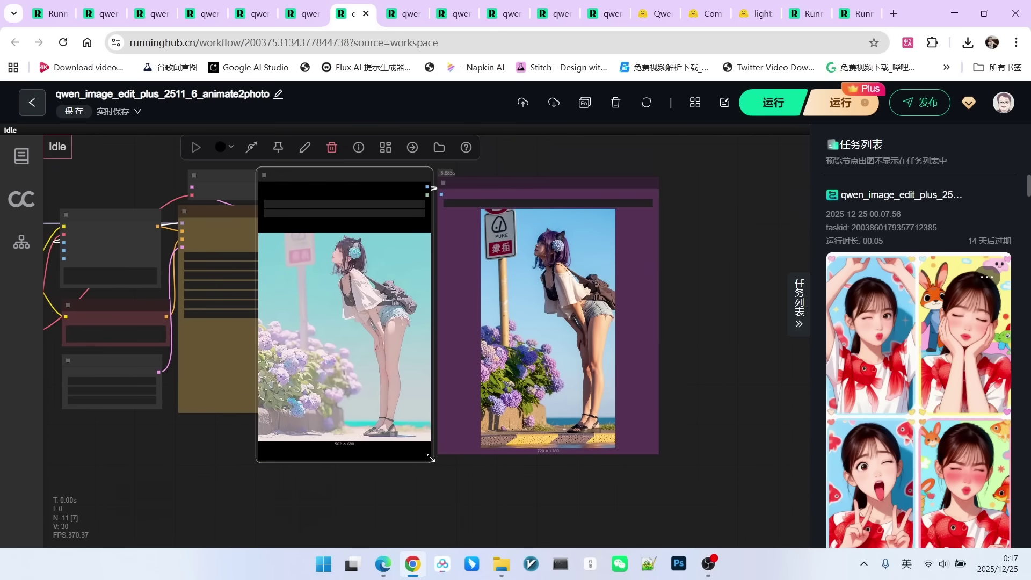
Compare the anime illustration with the realistic output, checking the face, hair ornament, street sign, clothing and hydrangeas
{"action": "scroll", "coordinate": [391, 298], "scroll_direction": "up", "scroll_amount": 3}
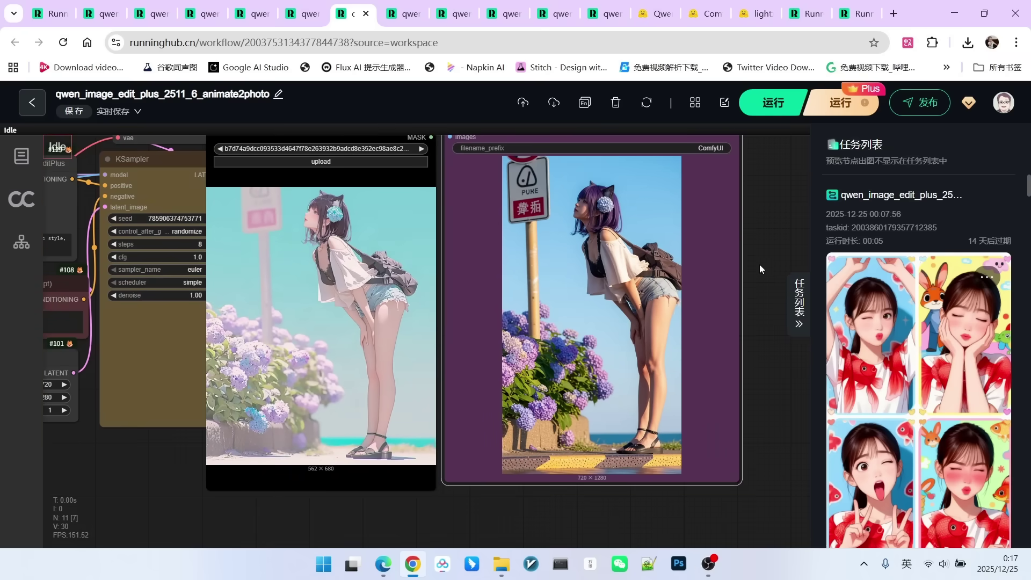
{"action": "scroll", "coordinate": [704, 301], "scroll_direction": "up", "scroll_amount": 4}
{"action": "scroll", "coordinate": [537, 240], "scroll_direction": "up", "scroll_amount": 5}
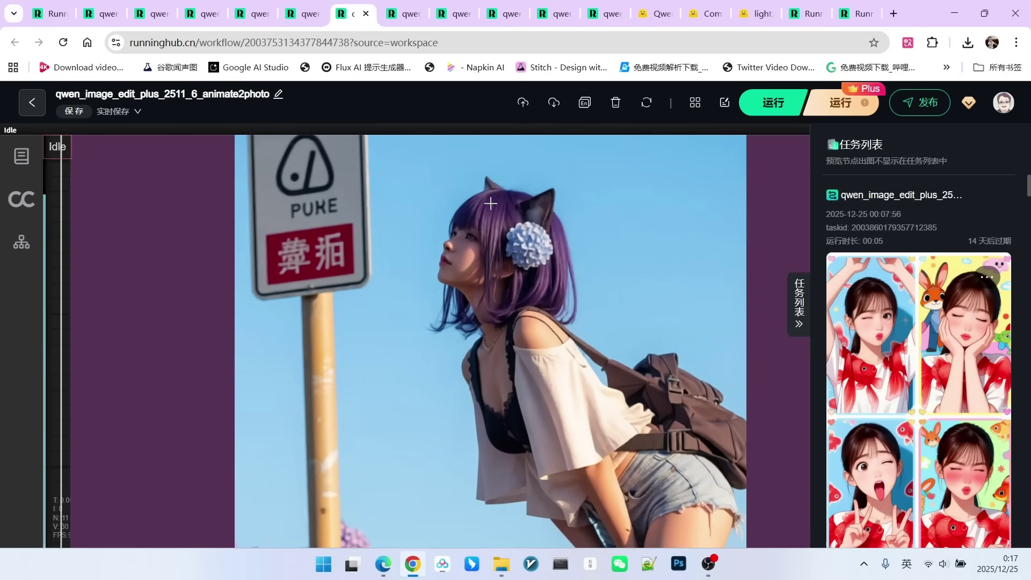
{"action": "scroll", "coordinate": [540, 266], "scroll_direction": "down", "scroll_amount": 6}
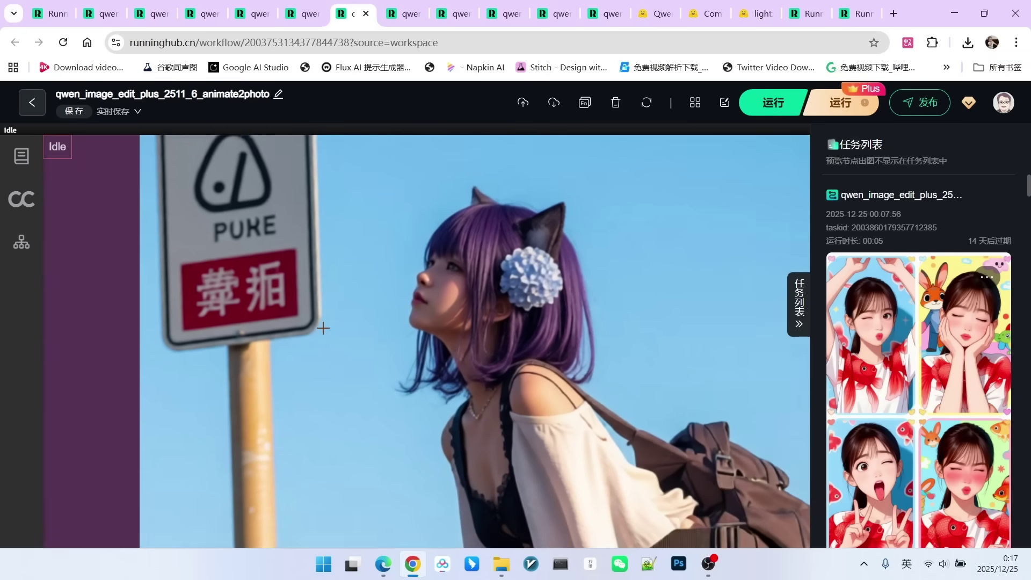
{"action": "scroll", "coordinate": [551, 297], "scroll_direction": "down", "scroll_amount": 3}
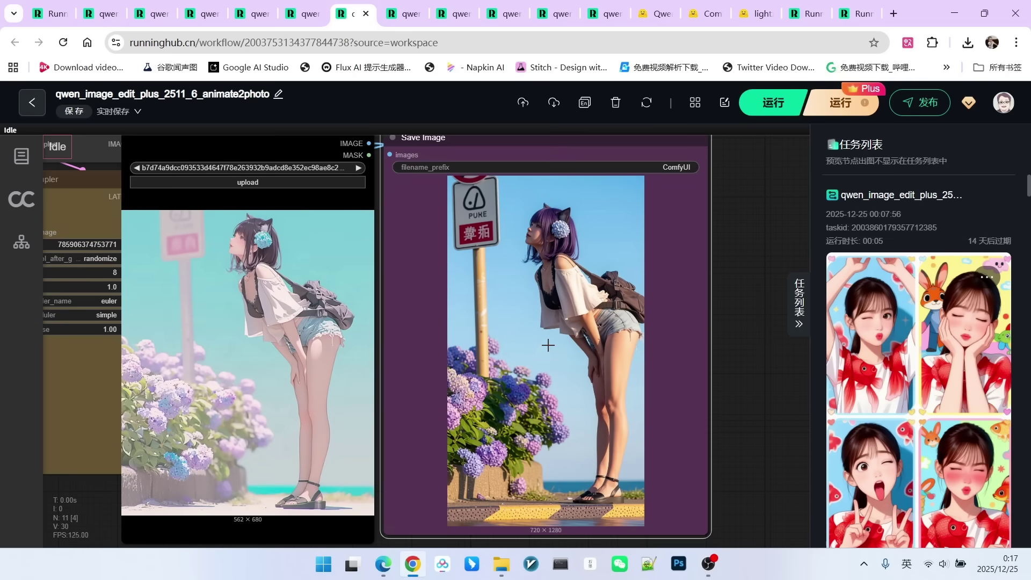
{"action": "scroll", "coordinate": [246, 285], "scroll_direction": "up", "scroll_amount": 3}
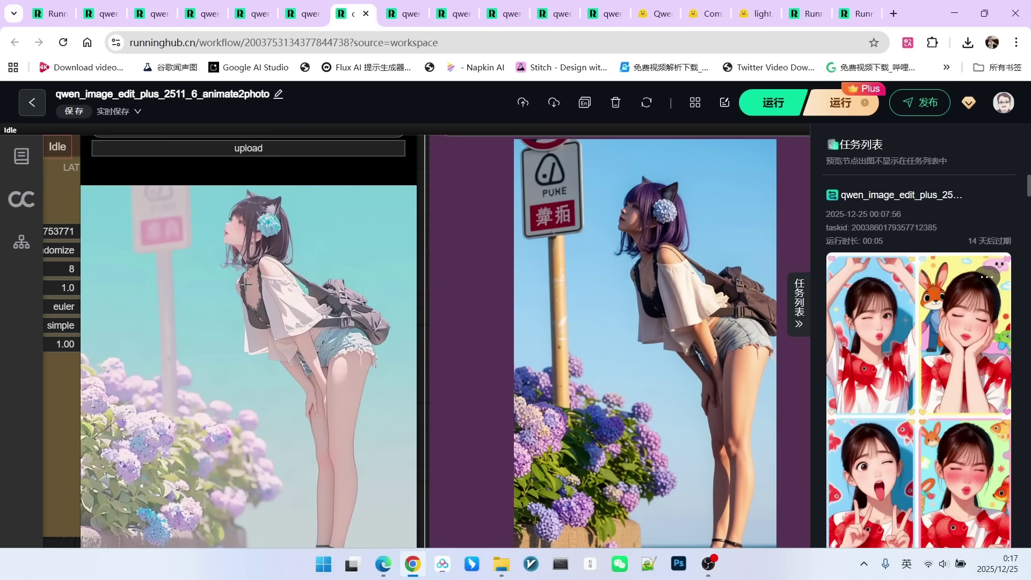
{"action": "scroll", "coordinate": [603, 260], "scroll_direction": "down", "scroll_amount": 10}
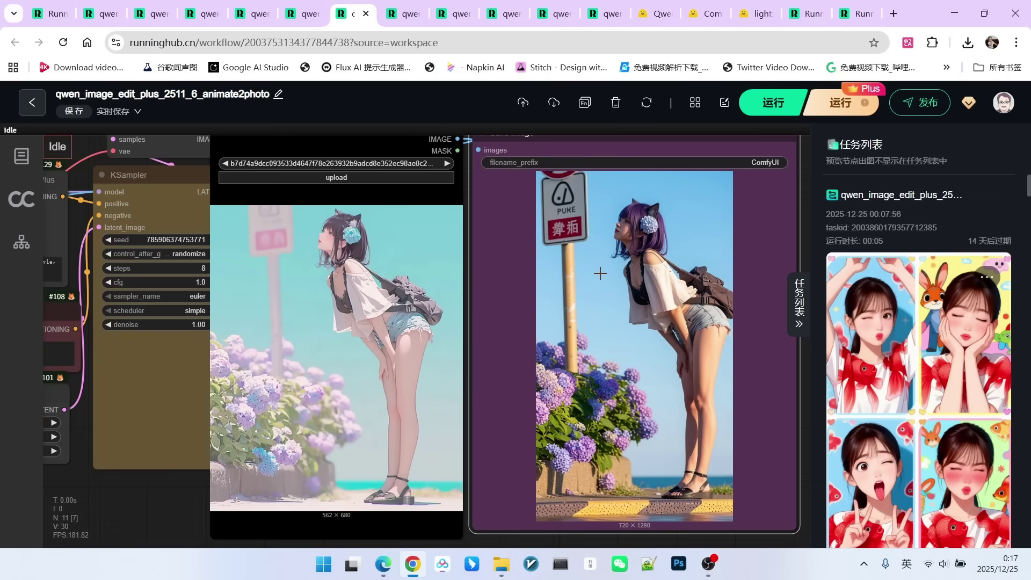
Open the qwen_image_edit_plus_2511_7_panCamera workflow and inspect the input photo of the woman in the red dress up close
{"action": "key", "text": "ctrl+Tab"}
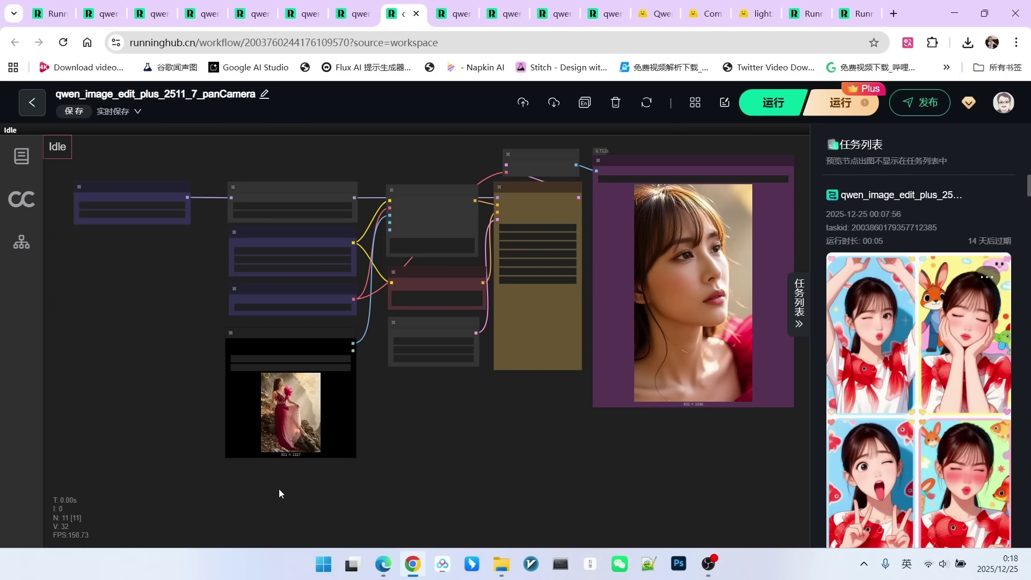
{"action": "scroll", "coordinate": [278, 489], "scroll_direction": "up", "scroll_amount": 10}
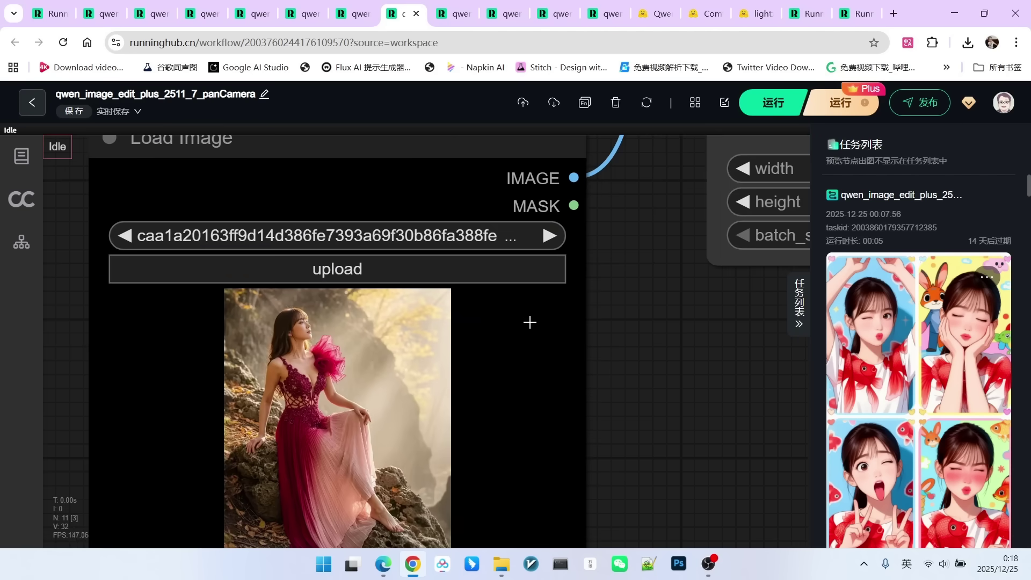
{"action": "scroll", "coordinate": [653, 329], "scroll_direction": "down", "scroll_amount": 3}
{"action": "scroll", "coordinate": [558, 315], "scroll_direction": "up", "scroll_amount": 2}
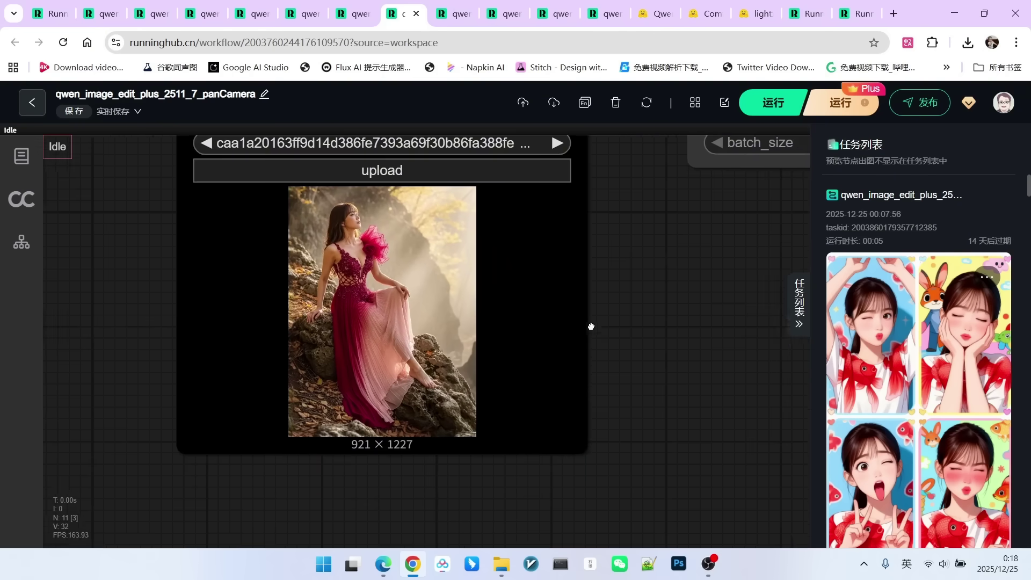
{"action": "scroll", "coordinate": [344, 325], "scroll_direction": "up", "scroll_amount": 6}
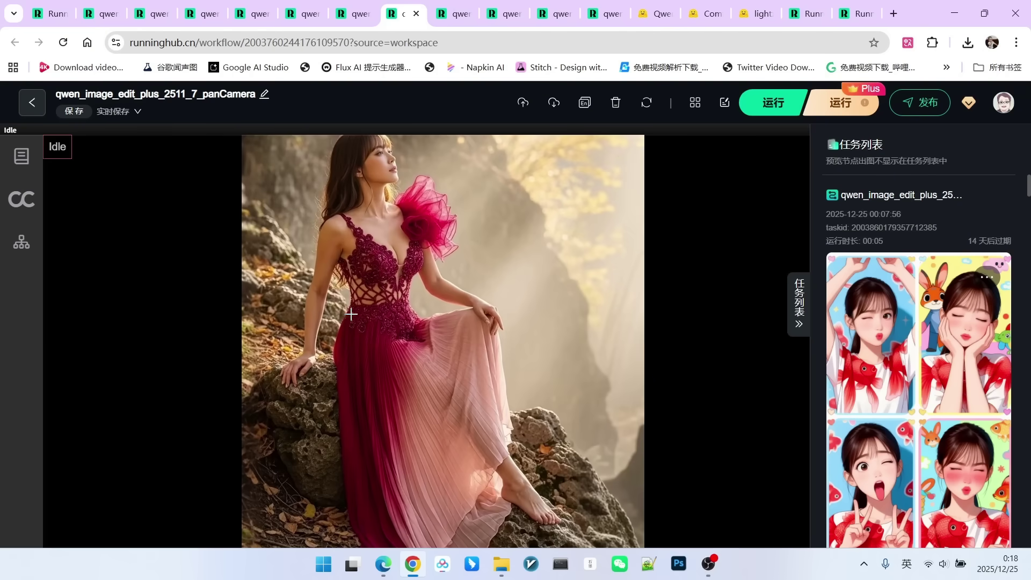
{"action": "scroll", "coordinate": [376, 310], "scroll_direction": "up", "scroll_amount": 1}
{"action": "scroll", "coordinate": [380, 288], "scroll_direction": "down", "scroll_amount": 2}
{"action": "scroll", "coordinate": [380, 291], "scroll_direction": "down", "scroll_amount": 6}
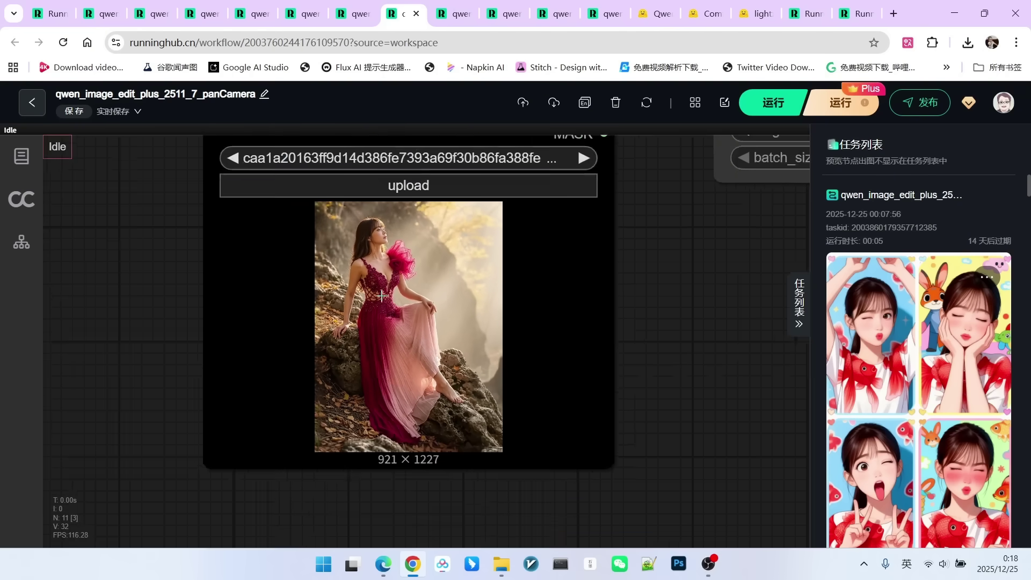
Read the prompt "Pan the camera to a close-up of the face." in the TextEncodeQwenImageEditPlus node, highlighting its wording
{"action": "scroll", "coordinate": [563, 203], "scroll_direction": "up", "scroll_amount": 3}
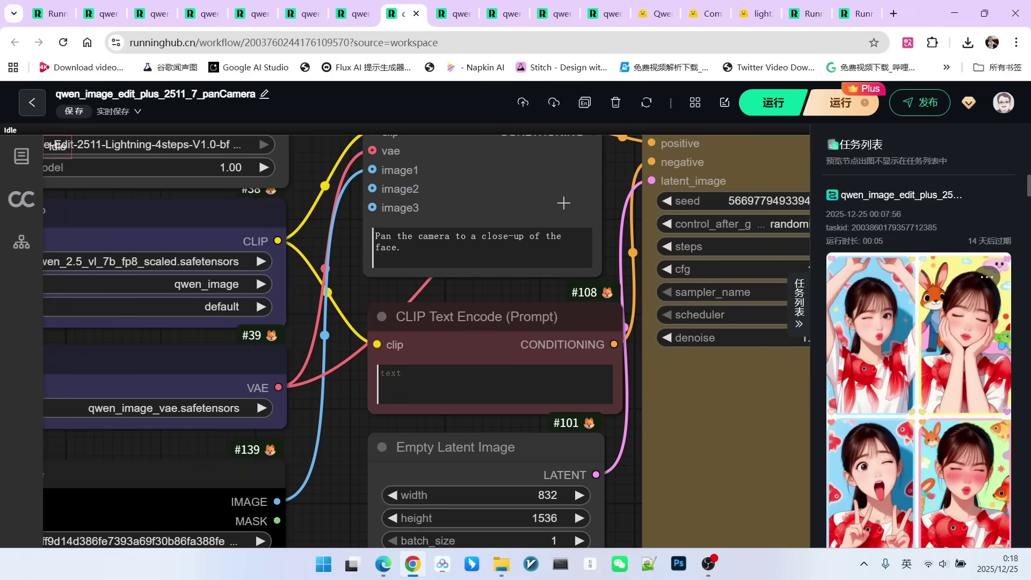
{"action": "left_click_drag", "start_coordinate": [401, 237], "coordinate": [506, 237]}
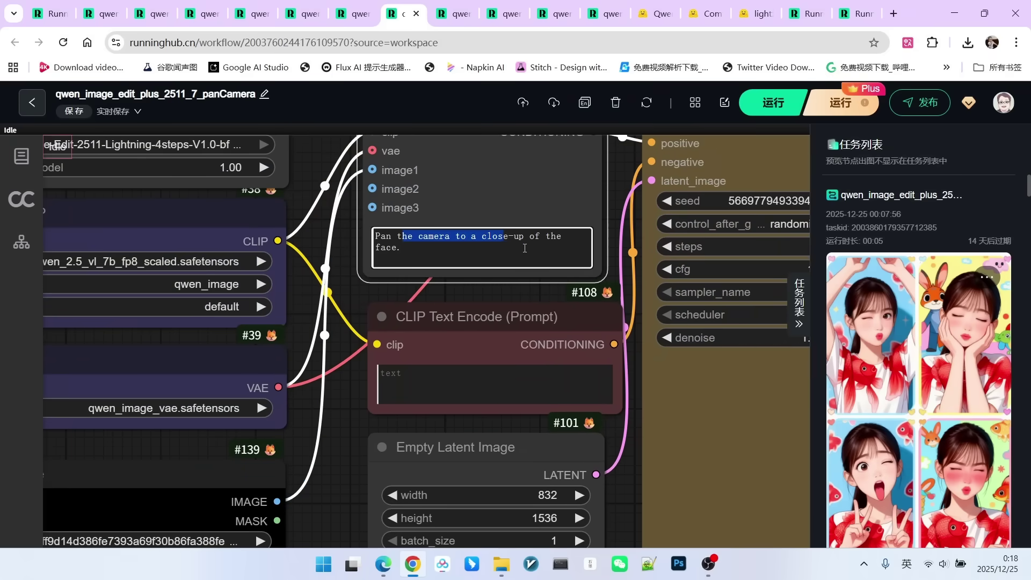
{"action": "left_click", "coordinate": [524, 247]}
{"action": "left_click_drag", "start_coordinate": [392, 236], "coordinate": [493, 241]}
{"action": "scroll", "coordinate": [302, 339], "scroll_direction": "down", "scroll_amount": 9}
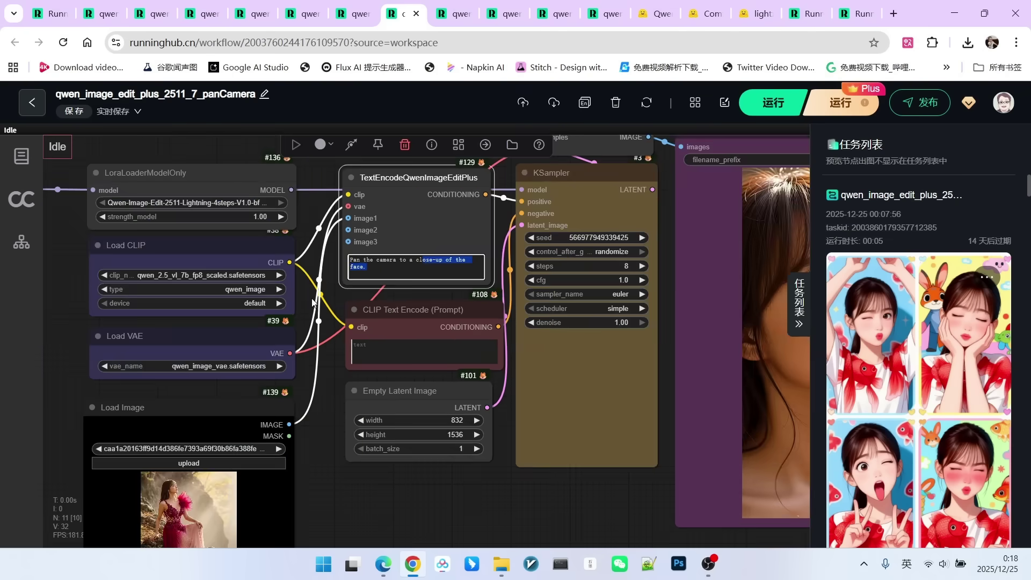
Examine the generated face close-up in the Save Image node, including its facial detail and overall framing
{"action": "left_click_drag", "start_coordinate": [491, 453], "coordinate": [324, 456]}
{"action": "scroll", "coordinate": [524, 336], "scroll_direction": "up", "scroll_amount": 8}
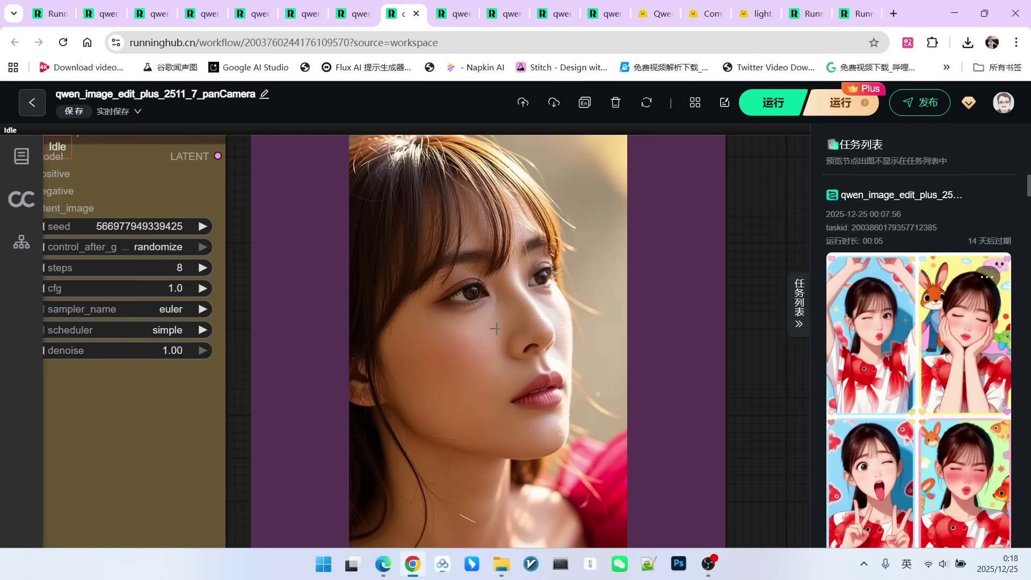
{"action": "scroll", "coordinate": [520, 316], "scroll_direction": "down", "scroll_amount": 2}
{"action": "scroll", "coordinate": [529, 331], "scroll_direction": "down", "scroll_amount": 3}
{"action": "scroll", "coordinate": [283, 405], "scroll_direction": "down", "scroll_amount": 2}
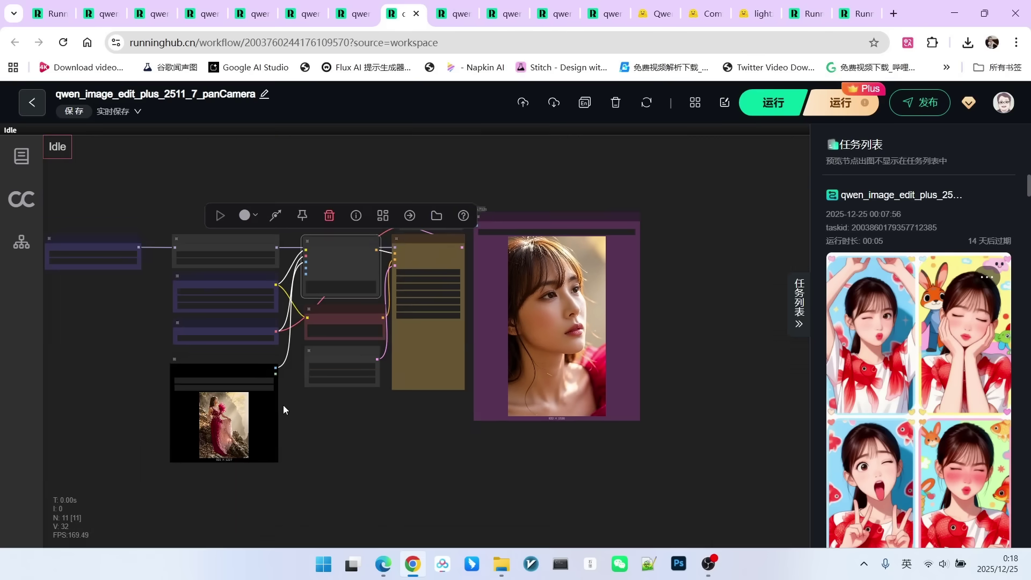
Place the red-dress photo's Load Image node beside the Save Image node, enlarged, and compare it with the face close-up
{"action": "scroll", "coordinate": [239, 361], "scroll_direction": "up", "scroll_amount": 2}
{"action": "left_click_drag", "start_coordinate": [240, 362], "coordinate": [474, 177]}
{"action": "scroll", "coordinate": [483, 236], "scroll_direction": "up", "scroll_amount": 3}
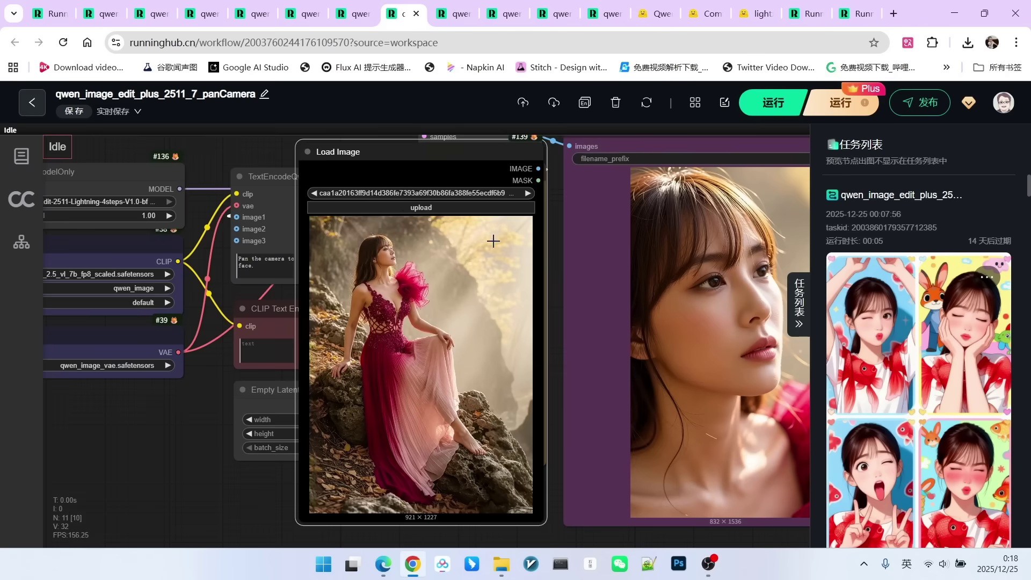
{"action": "scroll", "coordinate": [400, 263], "scroll_direction": "down", "scroll_amount": 2}
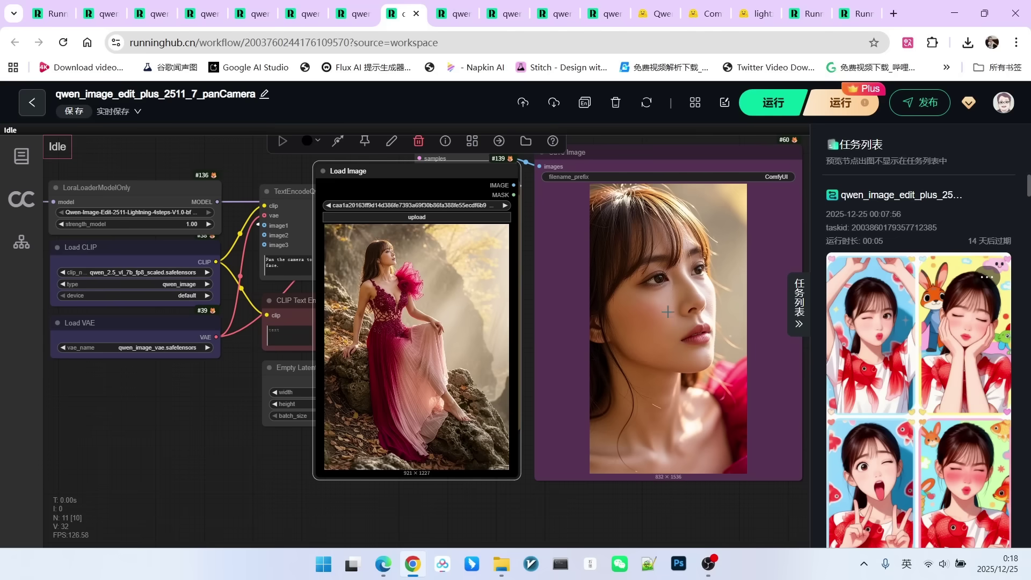
{"action": "scroll", "coordinate": [708, 269], "scroll_direction": "down", "scroll_amount": 1}
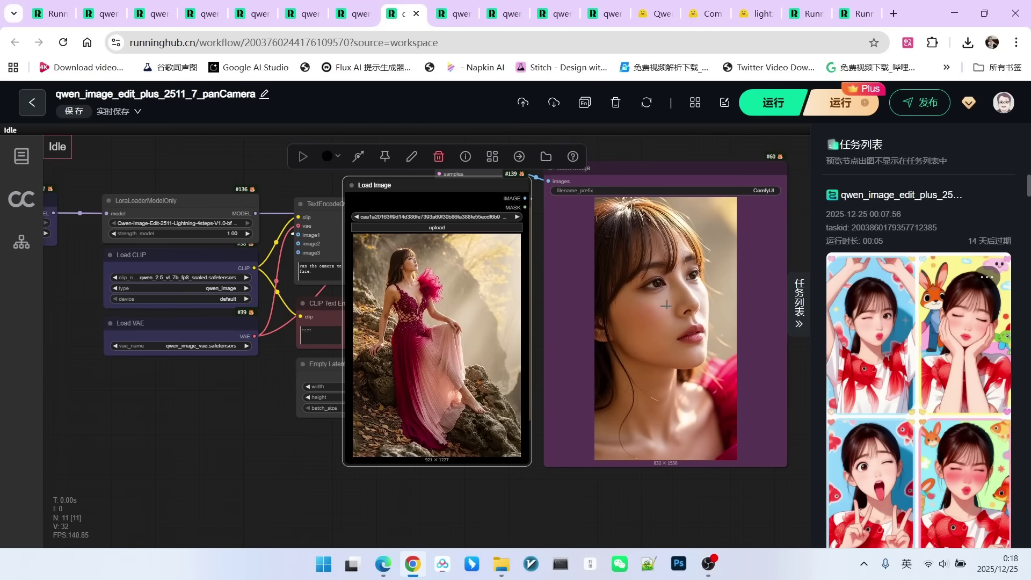
Move the red-dress Load Image node back to the start of the graph, clear of the Load CLIP and Load VAE nodes
{"action": "left_click_drag", "start_coordinate": [462, 186], "coordinate": [122, 281]}
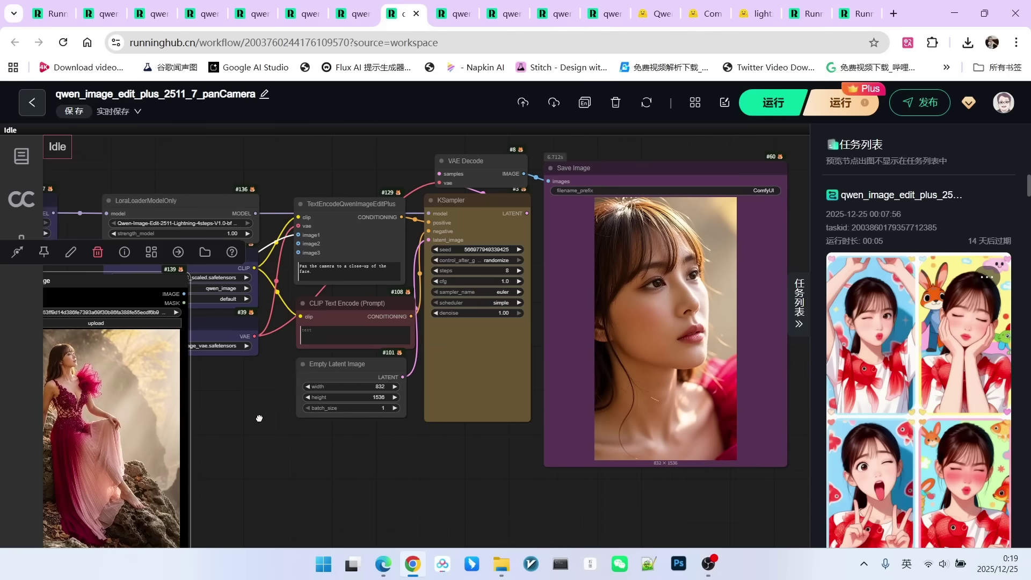
{"action": "left_click_drag", "start_coordinate": [259, 417], "coordinate": [470, 391]}
{"action": "left_click_drag", "start_coordinate": [303, 264], "coordinate": [184, 251]}
{"action": "scroll", "coordinate": [348, 336], "scroll_direction": "down", "scroll_amount": 3}
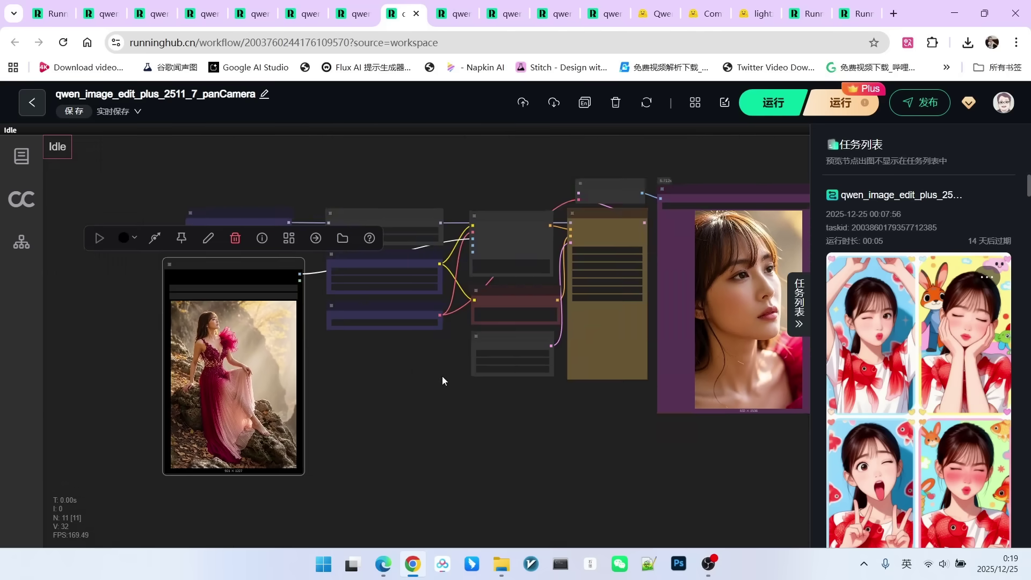
{"action": "left_click_drag", "start_coordinate": [443, 377], "coordinate": [278, 390]}
{"action": "scroll", "coordinate": [573, 322], "scroll_direction": "up", "scroll_amount": 7}
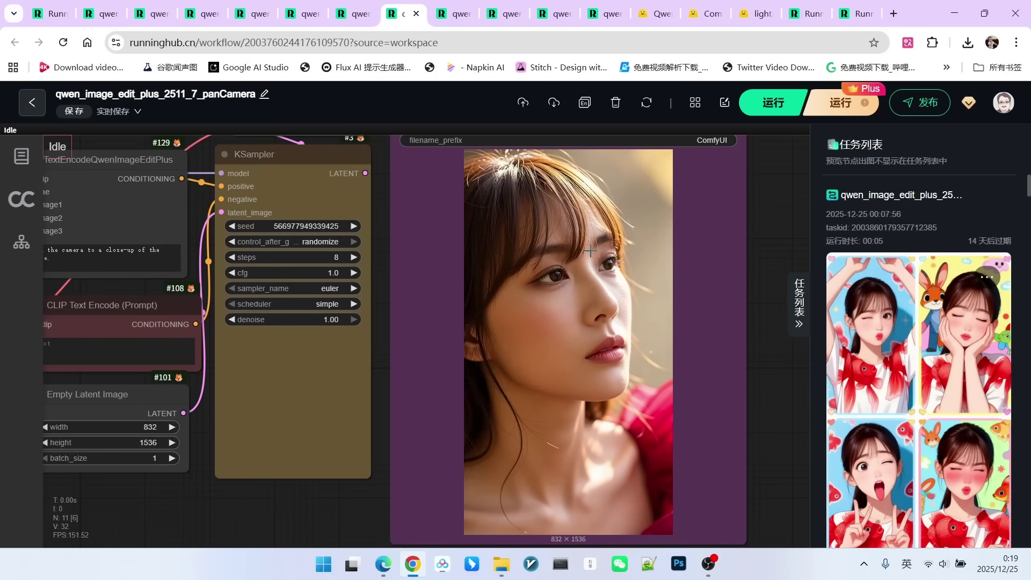
Open the qwen_image_edit_plus_2511_8_rotateCamera workflow and read its camera prompt "镜头向左旋转90度"
{"action": "left_click", "coordinate": [465, 19]}
{"action": "left_click_drag", "start_coordinate": [407, 390], "coordinate": [432, 429]}
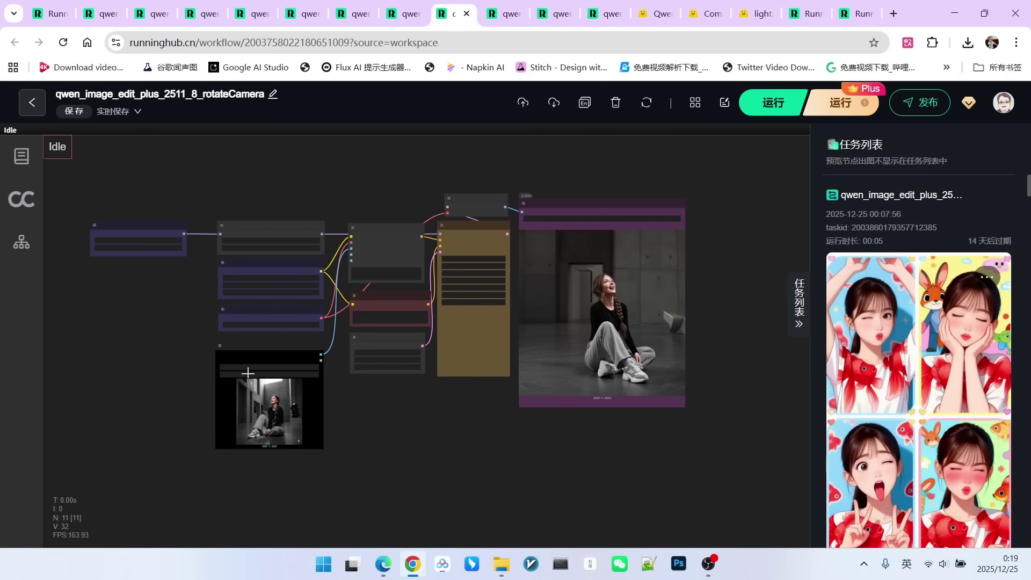
{"action": "scroll", "coordinate": [142, 279], "scroll_direction": "up", "scroll_amount": 8}
{"action": "left_click_drag", "start_coordinate": [143, 331], "coordinate": [229, 326]}
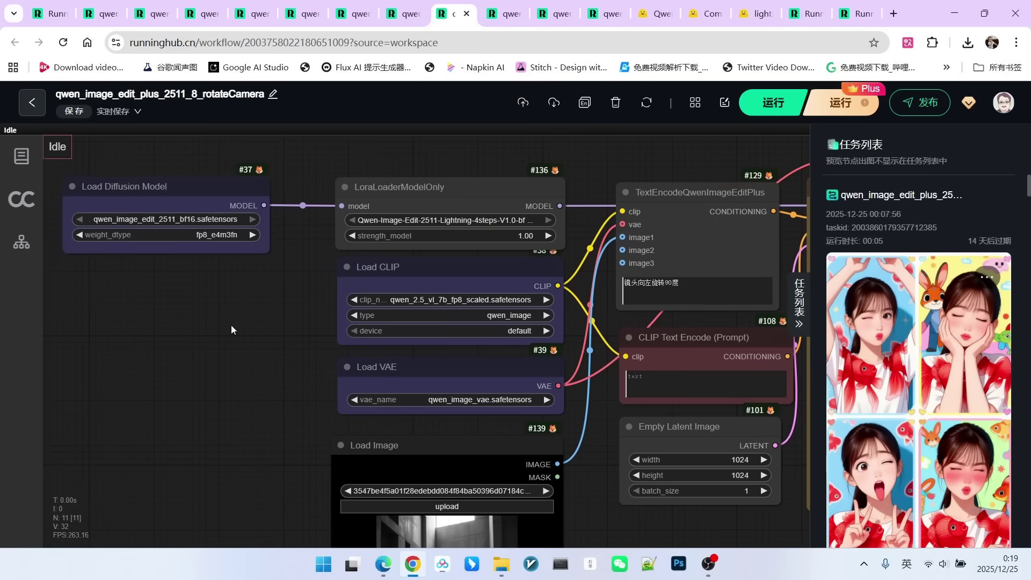
{"action": "scroll", "coordinate": [231, 324], "scroll_direction": "down", "scroll_amount": 6}
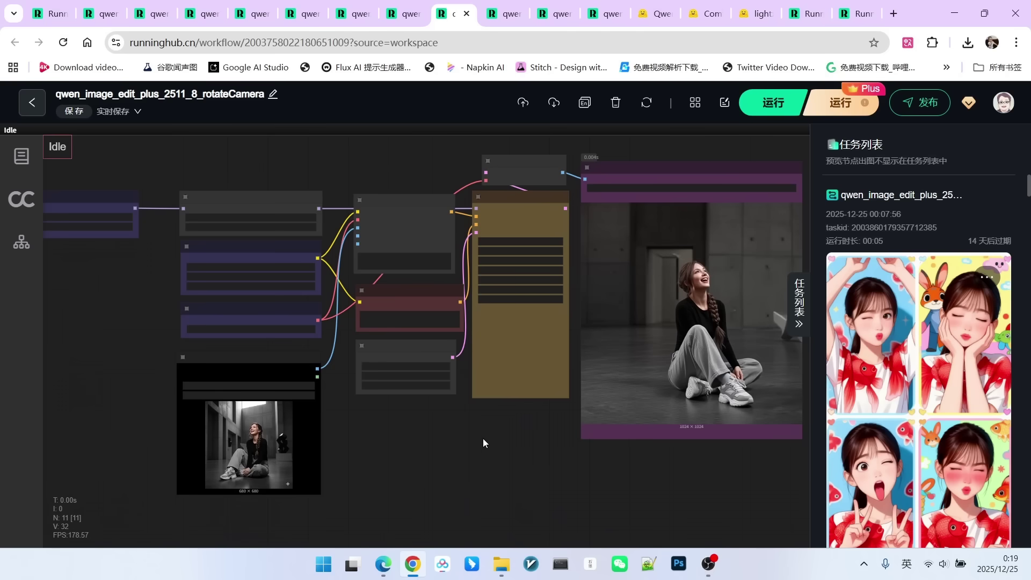
Examine the black-and-white source photo of the seated woman in the rotateCamera workflow's Load Image node
{"action": "scroll", "coordinate": [247, 470], "scroll_direction": "up", "scroll_amount": 10}
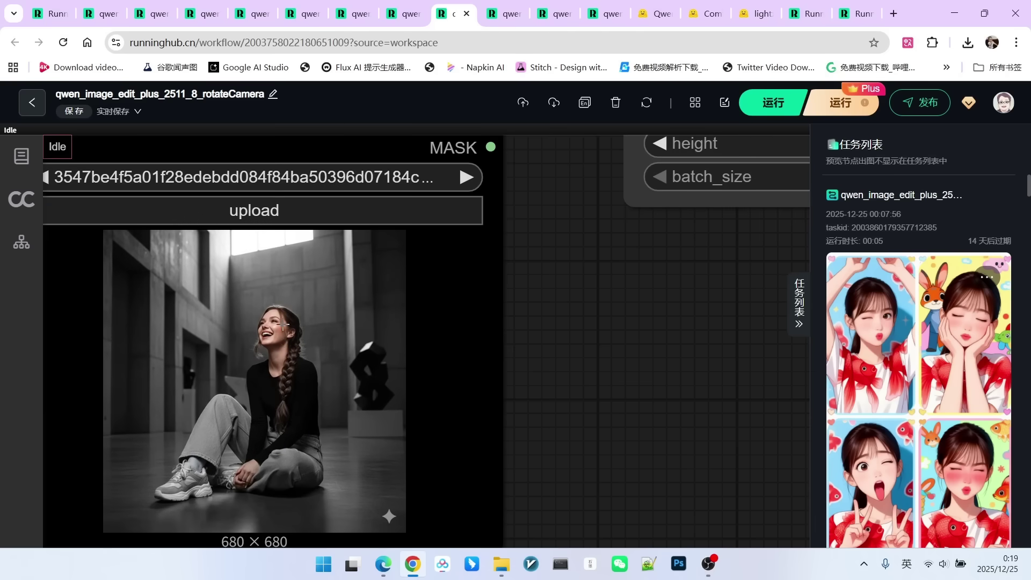
{"action": "scroll", "coordinate": [263, 323], "scroll_direction": "down", "scroll_amount": 2}
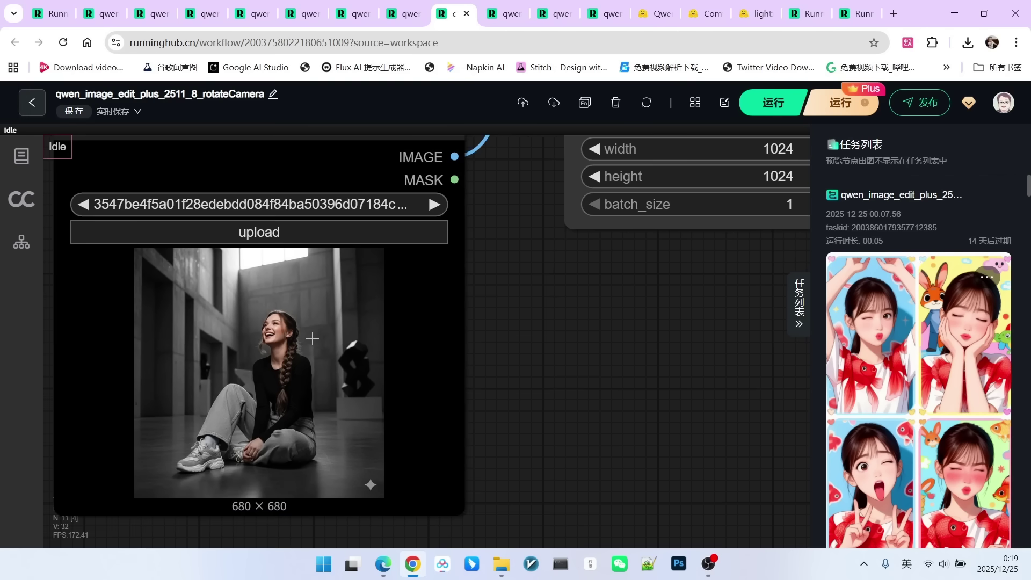
{"action": "scroll", "coordinate": [316, 333], "scroll_direction": "up", "scroll_amount": 1}
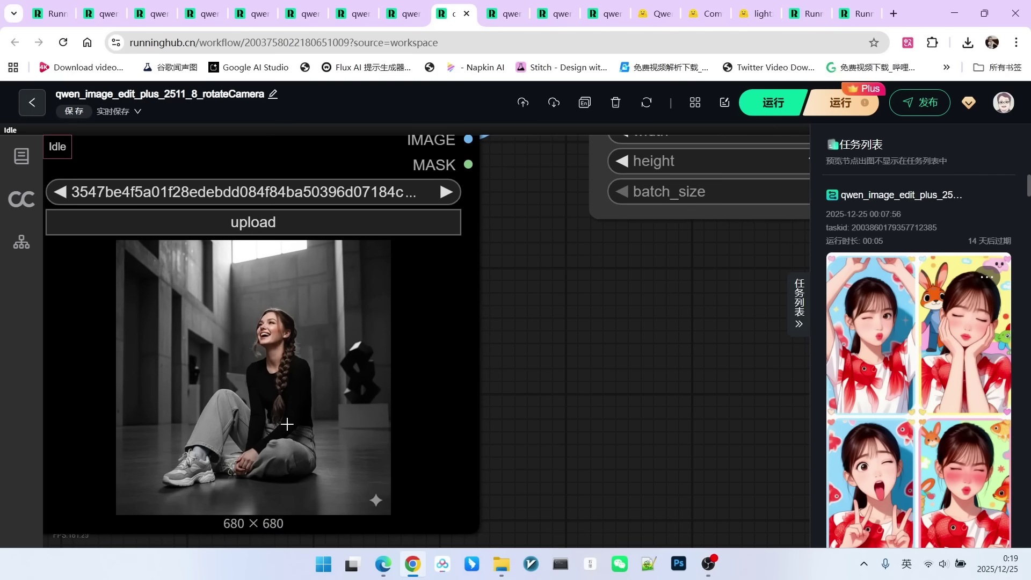
{"action": "scroll", "coordinate": [326, 345], "scroll_direction": "down", "scroll_amount": 6}
Examine the generated camera-rotation result in the Save Image node, including the woman's pose and the surrounding room
{"action": "left_click_drag", "start_coordinate": [484, 370], "coordinate": [48, 481]}
{"action": "left_click_drag", "start_coordinate": [379, 450], "coordinate": [269, 492]}
{"action": "scroll", "coordinate": [624, 300], "scroll_direction": "up", "scroll_amount": 3}
{"action": "scroll", "coordinate": [552, 231], "scroll_direction": "down", "scroll_amount": 2}
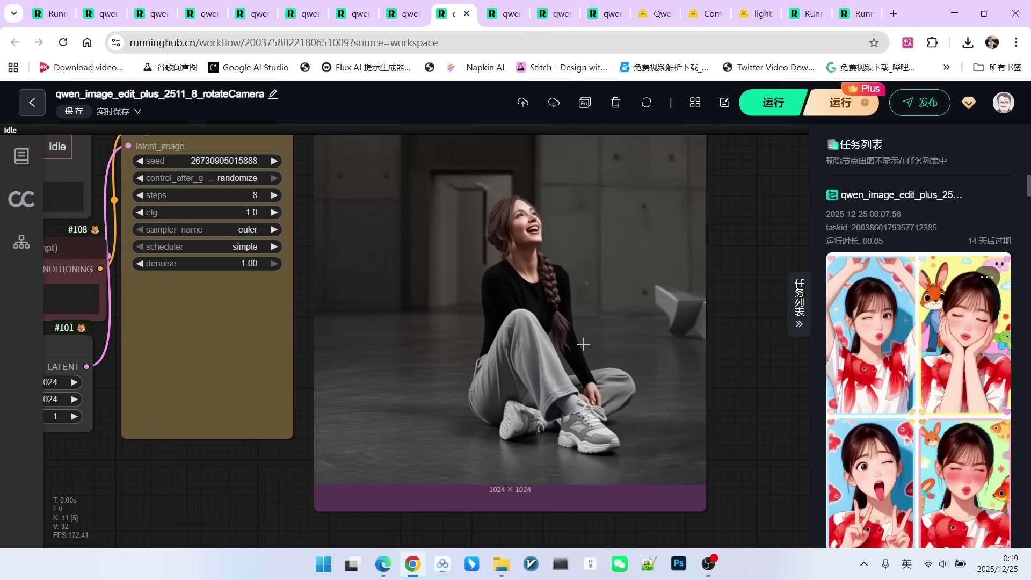
{"action": "scroll", "coordinate": [580, 327], "scroll_direction": "down", "scroll_amount": 2}
{"action": "scroll", "coordinate": [595, 303], "scroll_direction": "down", "scroll_amount": 1}
Open the qwen_image_edit_plus_2511_9_changesurround workflow and examine the sunset harbour photo in its Load Image node
{"action": "key", "text": "ctrl+Tab"}
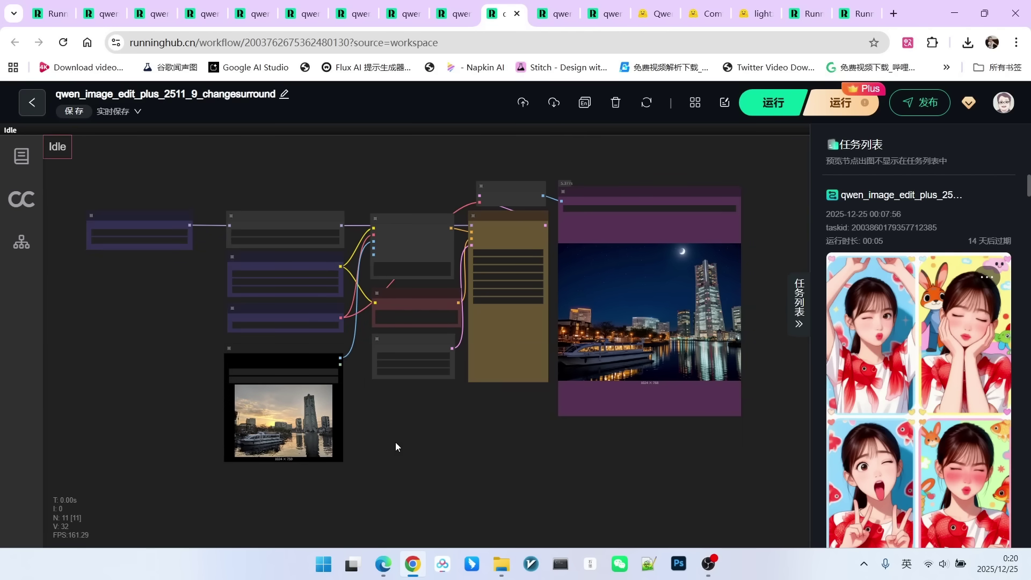
{"action": "scroll", "coordinate": [395, 442], "scroll_direction": "up", "scroll_amount": 10}
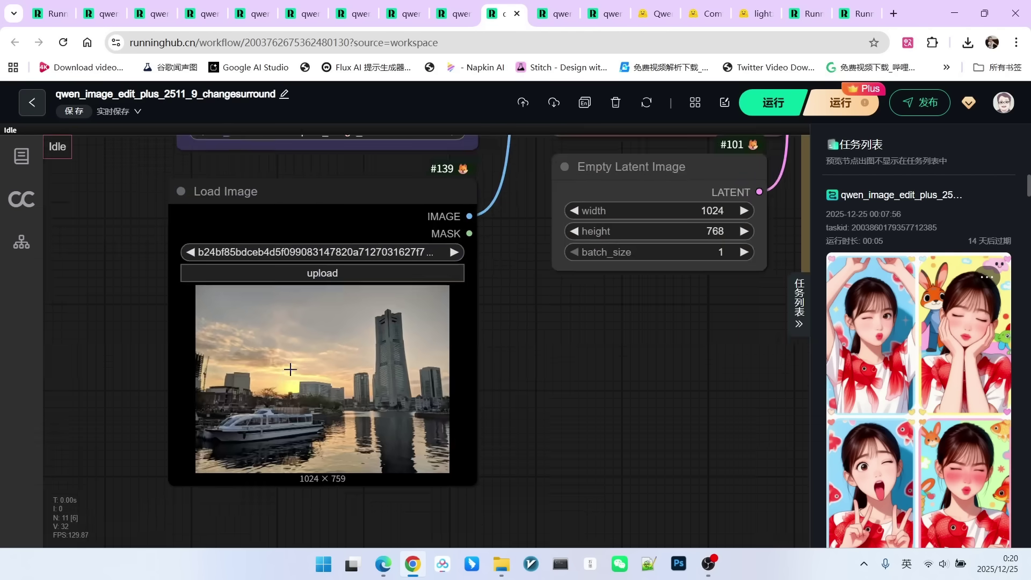
{"action": "scroll", "coordinate": [290, 368], "scroll_direction": "up", "scroll_amount": 2}
{"action": "scroll", "coordinate": [277, 397], "scroll_direction": "up", "scroll_amount": 2}
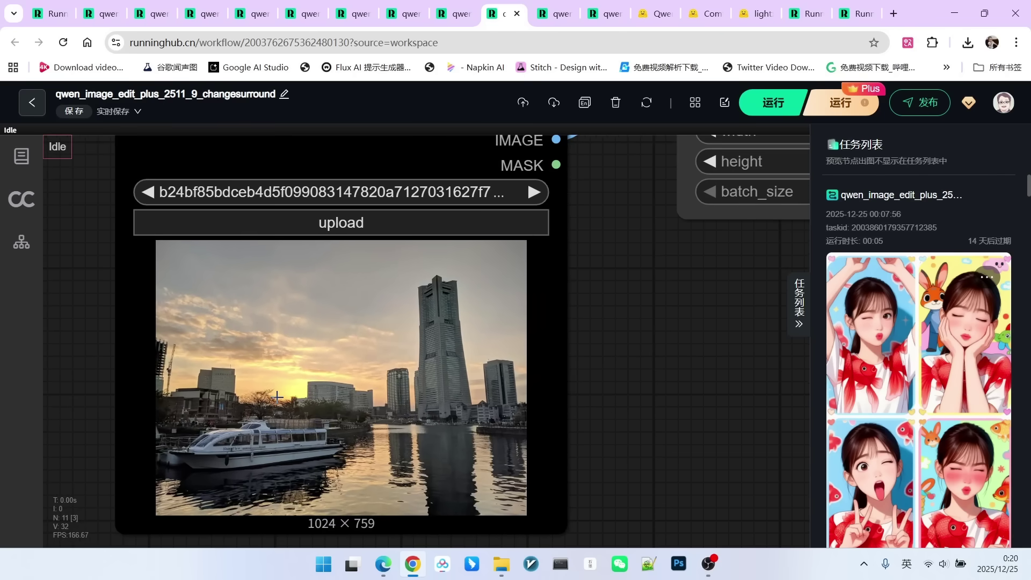
{"action": "left_click_drag", "start_coordinate": [610, 409], "coordinate": [672, 331]}
{"action": "scroll", "coordinate": [448, 354], "scroll_direction": "up", "scroll_amount": 1}
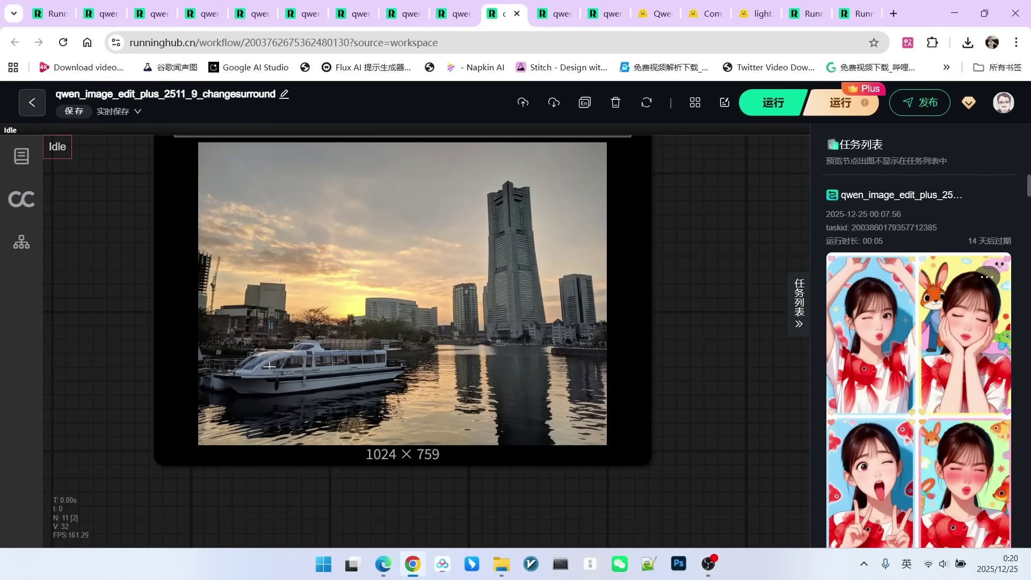
{"action": "scroll", "coordinate": [238, 345], "scroll_direction": "down", "scroll_amount": 7}
Read the prompt "change to night" in the TextEncodeQwenImageEditPlus node, highlighting the word "night"
{"action": "left_click_drag", "start_coordinate": [549, 301], "coordinate": [410, 505]}
{"action": "scroll", "coordinate": [492, 167], "scroll_direction": "up", "scroll_amount": 4}
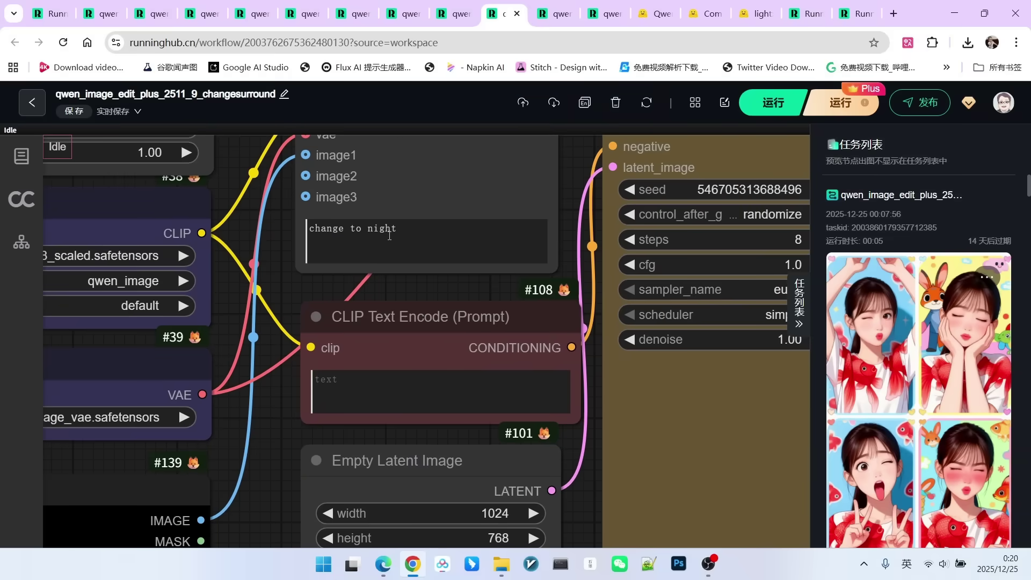
{"action": "left_click_drag", "start_coordinate": [316, 232], "coordinate": [400, 228]}
{"action": "scroll", "coordinate": [268, 285], "scroll_direction": "down", "scroll_amount": 3}
{"action": "scroll", "coordinate": [267, 284], "scroll_direction": "down", "scroll_amount": 4}
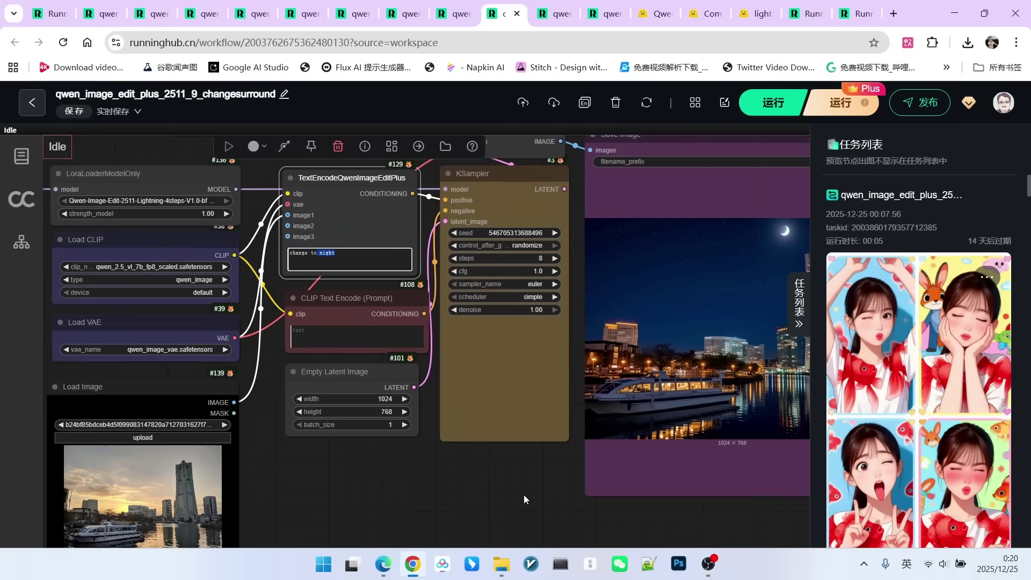
Examine the generated night scene in the Save Image node, including the boat, the buildings, the water reflections and the moon
{"action": "left_click_drag", "start_coordinate": [524, 499], "coordinate": [299, 498]}
{"action": "scroll", "coordinate": [584, 344], "scroll_direction": "up", "scroll_amount": 6}
{"action": "scroll", "coordinate": [656, 309], "scroll_direction": "down", "scroll_amount": 1}
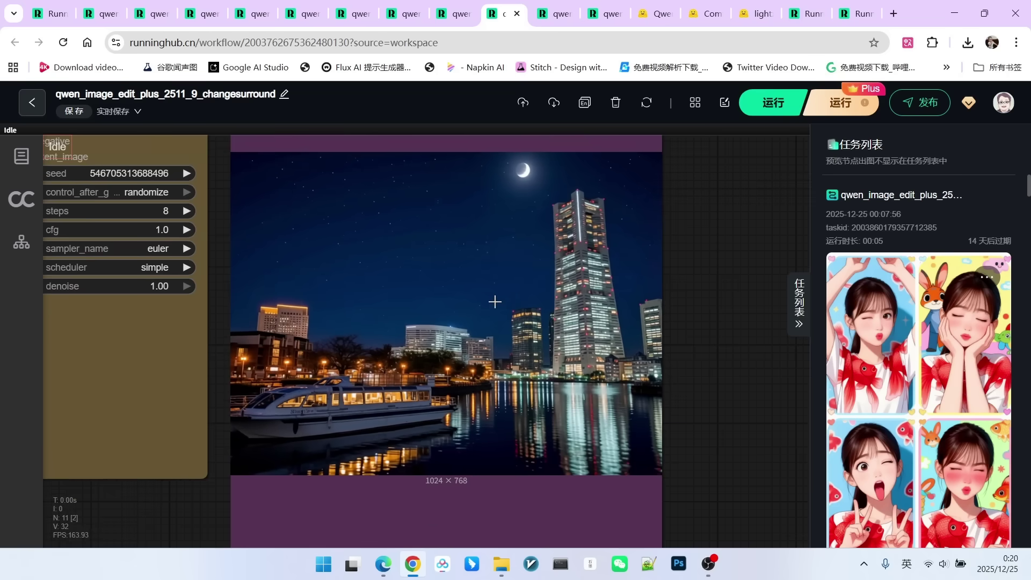
{"action": "scroll", "coordinate": [518, 237], "scroll_direction": "up", "scroll_amount": 1}
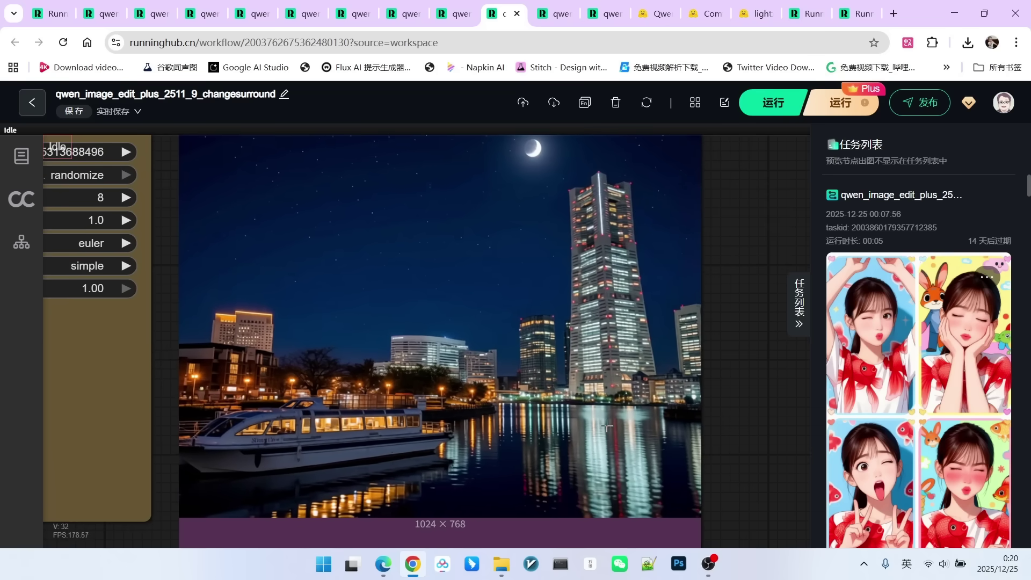
{"action": "scroll", "coordinate": [607, 427], "scroll_direction": "down", "scroll_amount": 3}
{"action": "scroll", "coordinate": [540, 273], "scroll_direction": "up", "scroll_amount": 3}
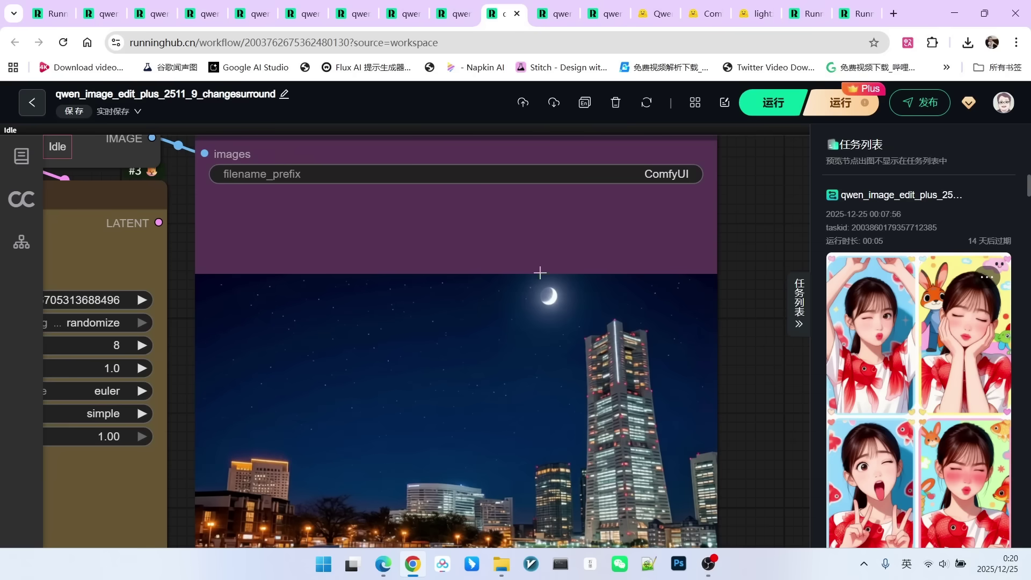
{"action": "scroll", "coordinate": [574, 276], "scroll_direction": "down", "scroll_amount": 4}
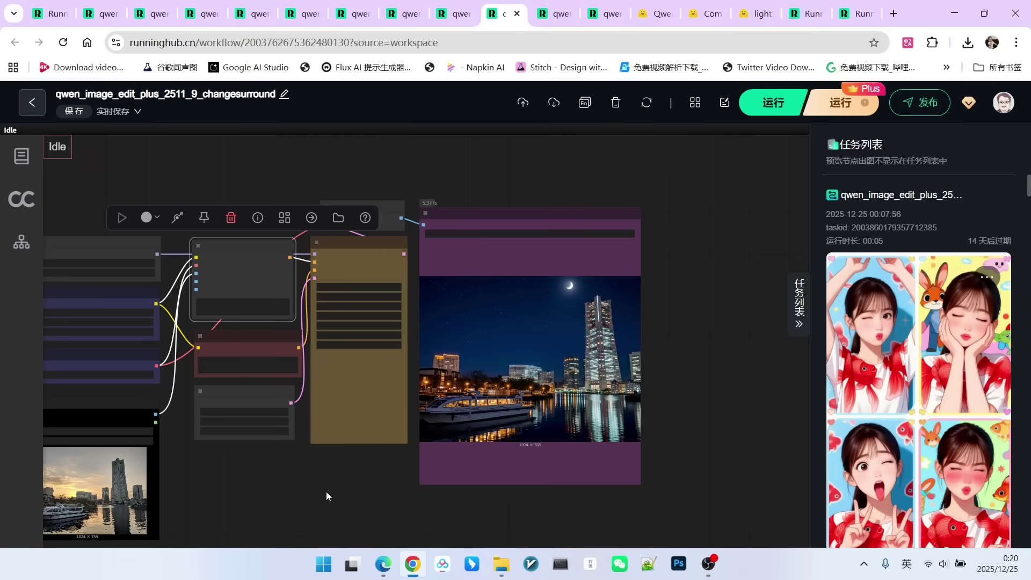
{"action": "left_click_drag", "start_coordinate": [326, 492], "coordinate": [458, 468]}
Open the qwen_image_edit_plus_2511_10_relight workflow and examine the bedroom photo in its Load Image node
{"action": "key", "text": "ctrl+Tab"}
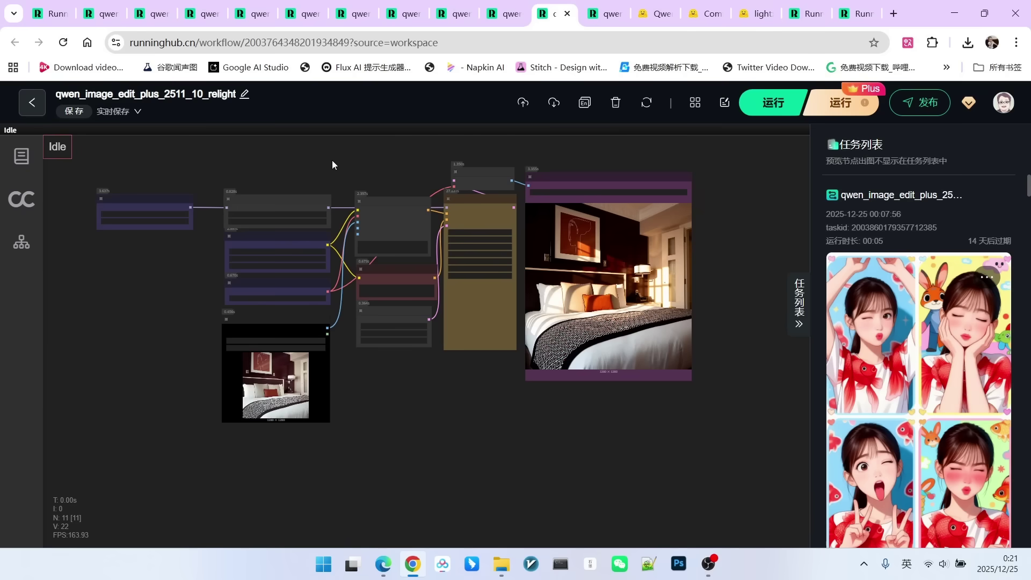
{"action": "scroll", "coordinate": [294, 290], "scroll_direction": "up", "scroll_amount": 2}
{"action": "scroll", "coordinate": [403, 443], "scroll_direction": "up", "scroll_amount": 3}
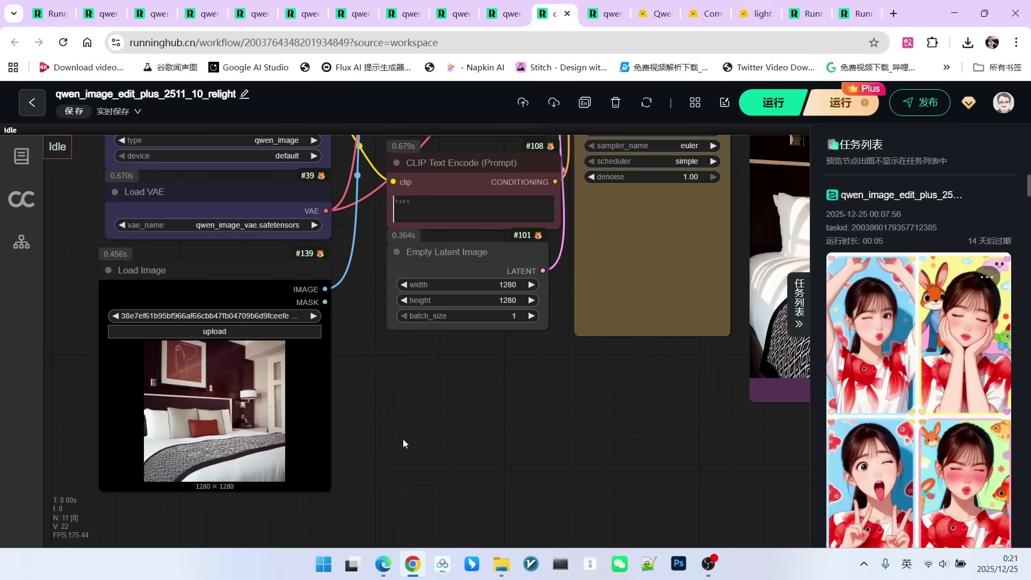
{"action": "left_click_drag", "start_coordinate": [403, 441], "coordinate": [525, 396]}
{"action": "scroll", "coordinate": [307, 433], "scroll_direction": "up", "scroll_amount": 9}
{"action": "scroll", "coordinate": [372, 334], "scroll_direction": "down", "scroll_amount": 10}
Read the prompt "Soft light, using soft light to relight the image." in the TextEncodeQwenImageEditPlus node
{"action": "left_click_drag", "start_coordinate": [566, 324], "coordinate": [379, 515]}
{"action": "scroll", "coordinate": [456, 210], "scroll_direction": "up", "scroll_amount": 5}
{"action": "scroll", "coordinate": [333, 233], "scroll_direction": "up", "scroll_amount": 1}
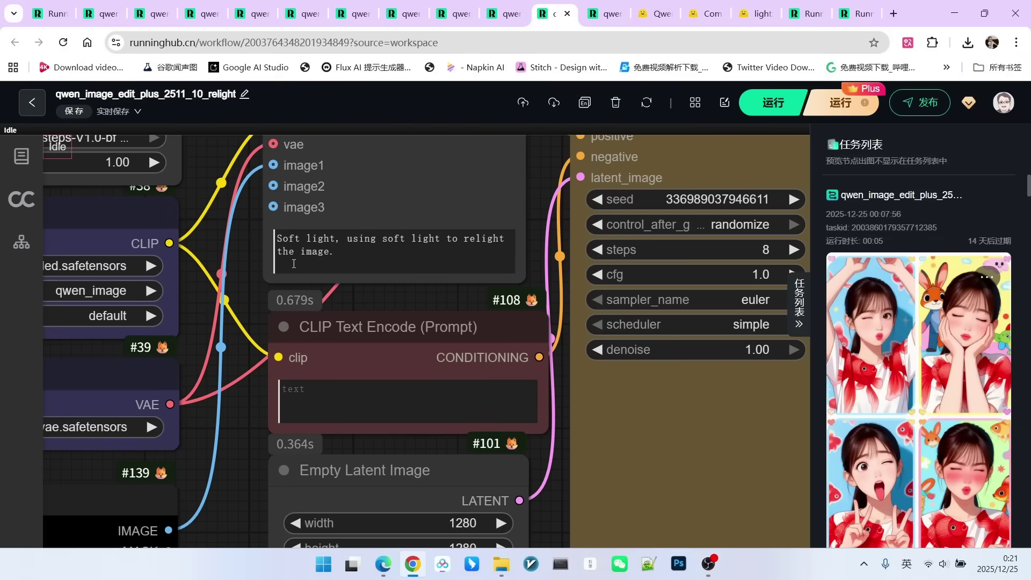
Examine the relit bedroom in the Save Image node, checking the light and shadows on the bed and walls
{"action": "scroll", "coordinate": [329, 244], "scroll_direction": "down", "scroll_amount": 5}
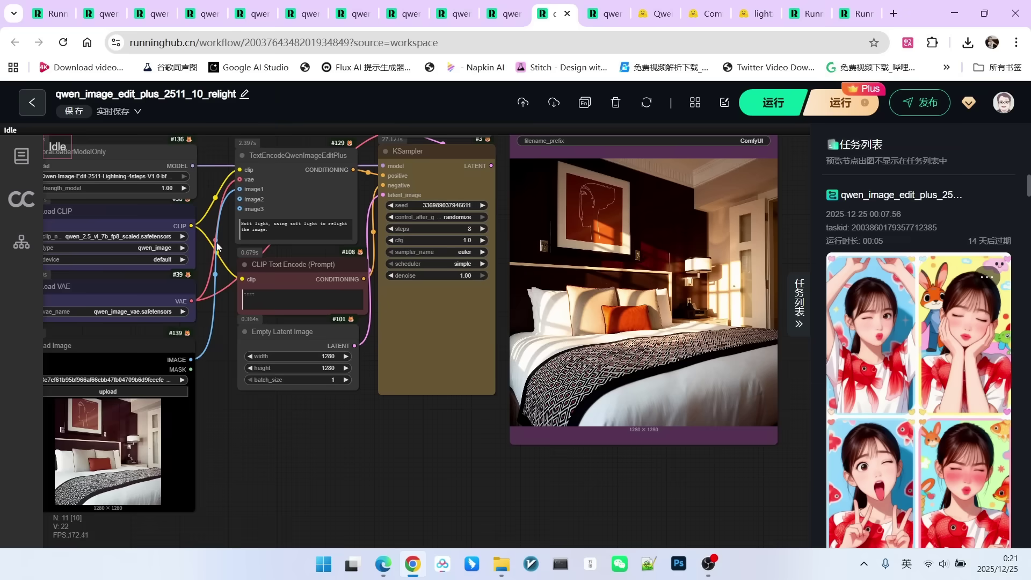
{"action": "scroll", "coordinate": [593, 299], "scroll_direction": "up", "scroll_amount": 4}
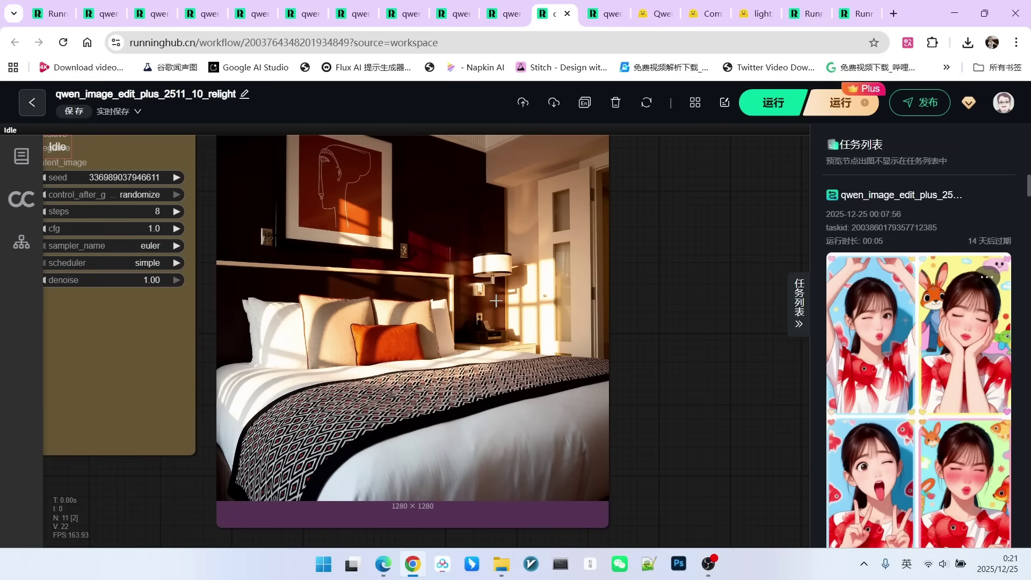
{"action": "scroll", "coordinate": [686, 289], "scroll_direction": "down", "scroll_amount": 4}
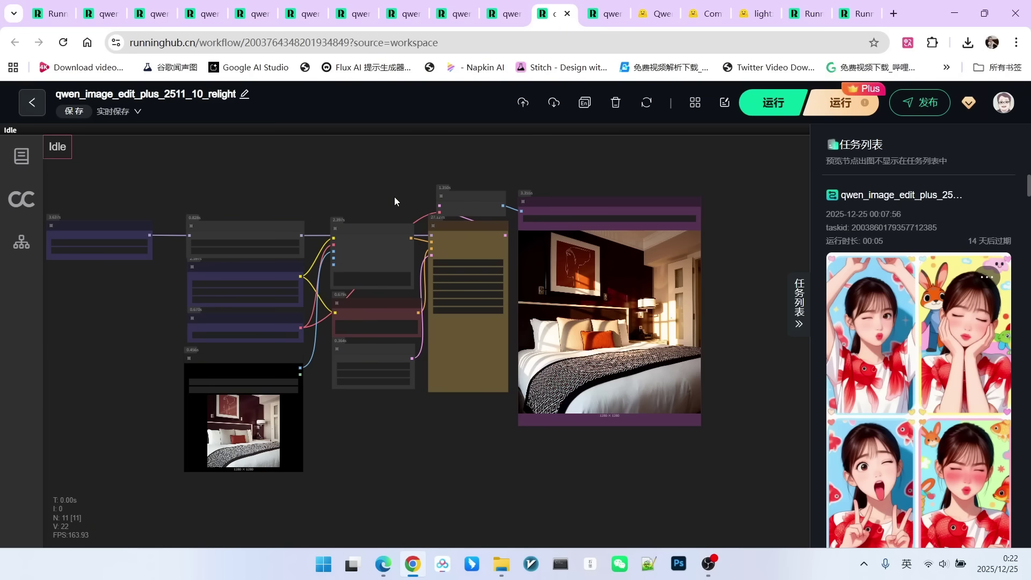
Open the qwen_image_edit_plus_2511_11 workflow and shift the bedroom photo's Load Image node slightly
{"action": "left_click", "coordinate": [607, 16]}
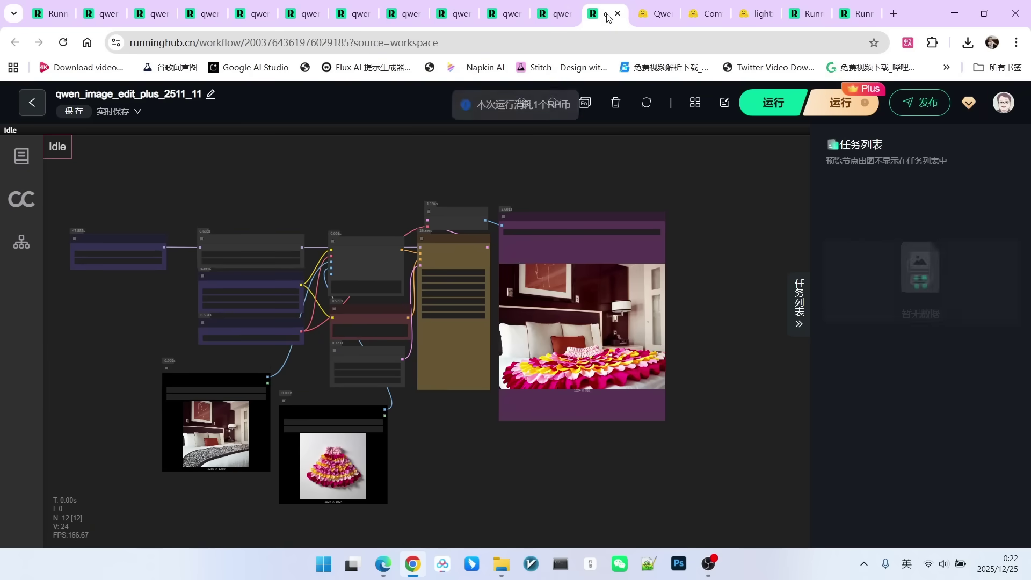
{"action": "scroll", "coordinate": [651, 386], "scroll_direction": "down", "scroll_amount": 2}
{"action": "left_click_drag", "start_coordinate": [502, 485], "coordinate": [527, 467]}
{"action": "scroll", "coordinate": [527, 467], "scroll_direction": "up", "scroll_amount": 4}
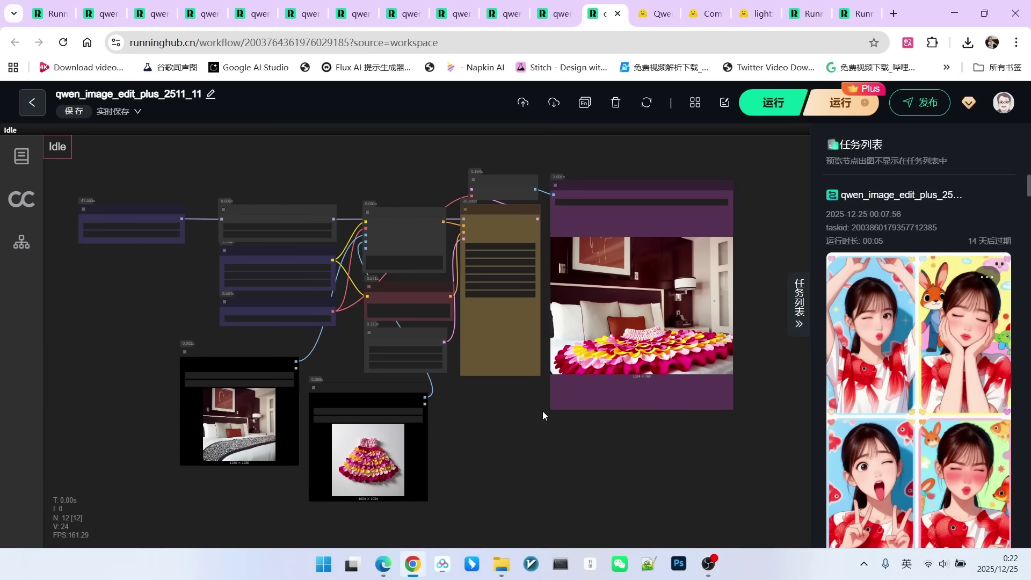
{"action": "scroll", "coordinate": [217, 465], "scroll_direction": "up", "scroll_amount": 9}
{"action": "left_click_drag", "start_coordinate": [225, 207], "coordinate": [254, 188]}
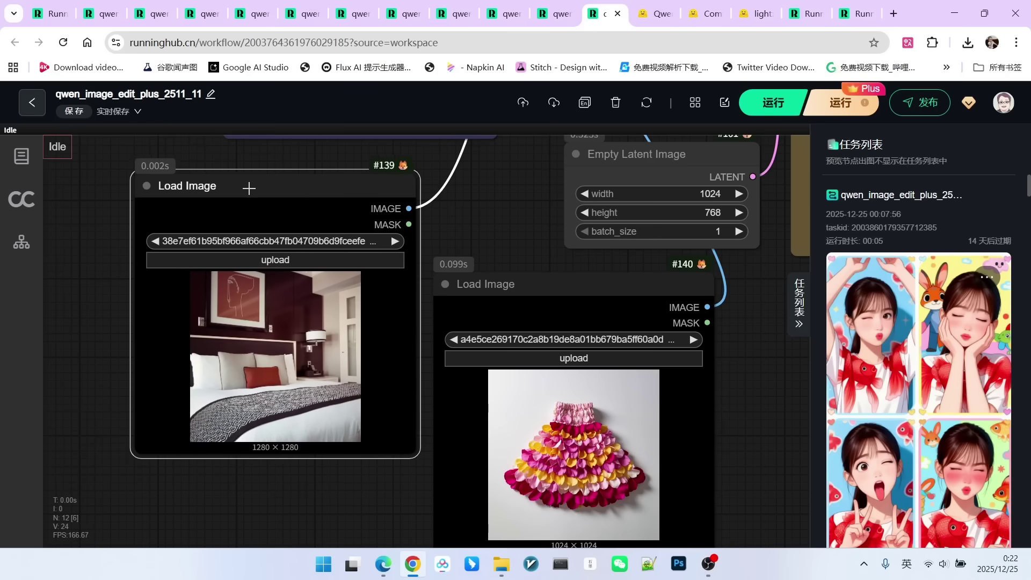
Examine the colourful petal skirt in the second Load Image node alongside the bedroom photo
{"action": "left_click_drag", "start_coordinate": [755, 447], "coordinate": [682, 369]}
{"action": "scroll", "coordinate": [634, 381], "scroll_direction": "up", "scroll_amount": 5}
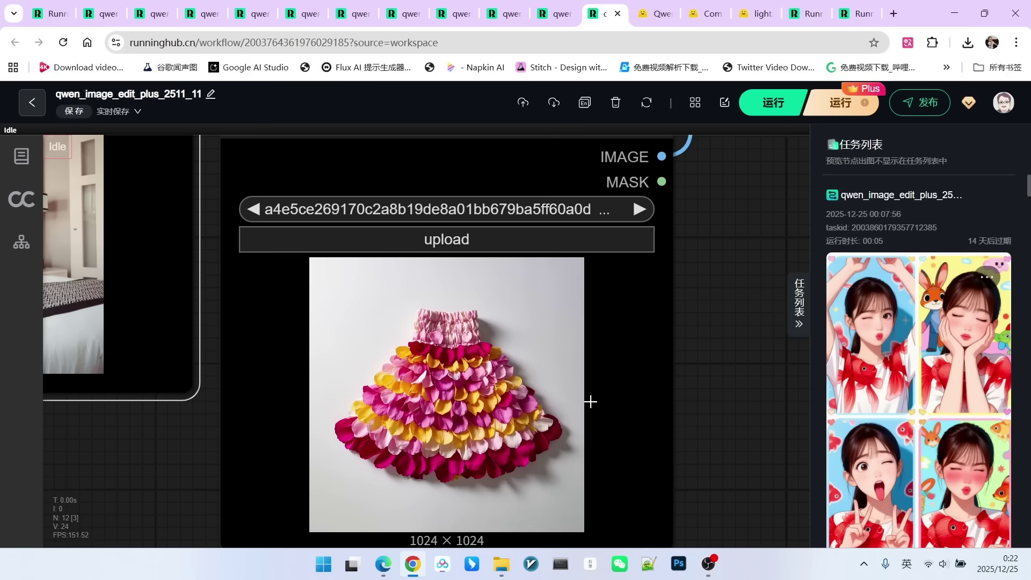
{"action": "scroll", "coordinate": [440, 377], "scroll_direction": "down", "scroll_amount": 2}
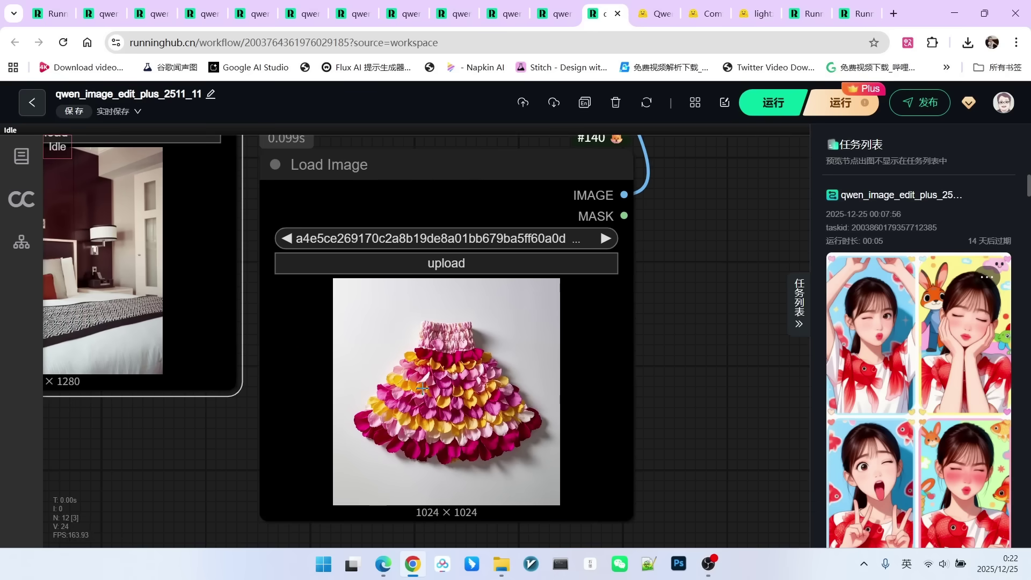
{"action": "scroll", "coordinate": [439, 370], "scroll_direction": "down", "scroll_amount": 5}
{"action": "left_click_drag", "start_coordinate": [612, 319], "coordinate": [224, 407]}
{"action": "left_click_drag", "start_coordinate": [196, 505], "coordinate": [605, 432]}
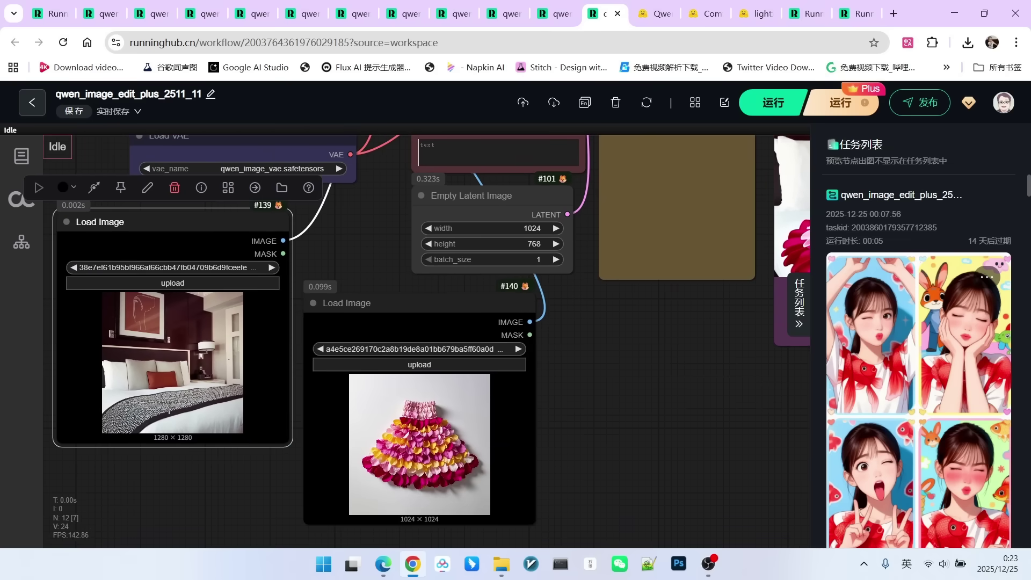
Examine the generated bedroom in the Save Image node, checking how the skirt's petal fabric is applied to the bed
{"action": "scroll", "coordinate": [544, 446], "scroll_direction": "down", "scroll_amount": 5}
{"action": "left_click_drag", "start_coordinate": [544, 446], "coordinate": [389, 462]}
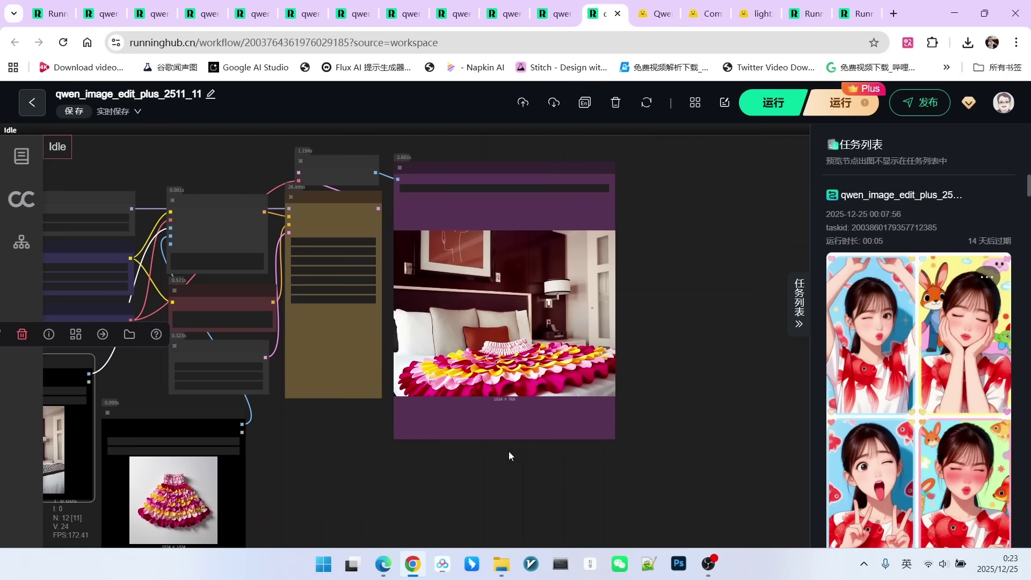
{"action": "scroll", "coordinate": [508, 451], "scroll_direction": "up", "scroll_amount": 5}
{"action": "scroll", "coordinate": [498, 374], "scroll_direction": "down", "scroll_amount": 5}
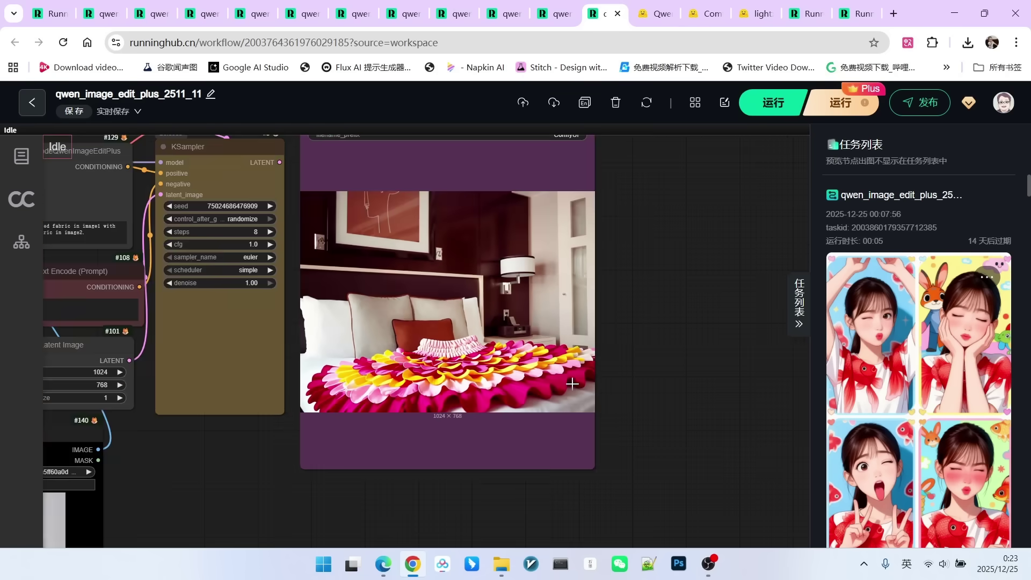
{"action": "scroll", "coordinate": [494, 407], "scroll_direction": "up", "scroll_amount": 2}
{"action": "left_click_drag", "start_coordinate": [498, 400], "coordinate": [452, 402]}
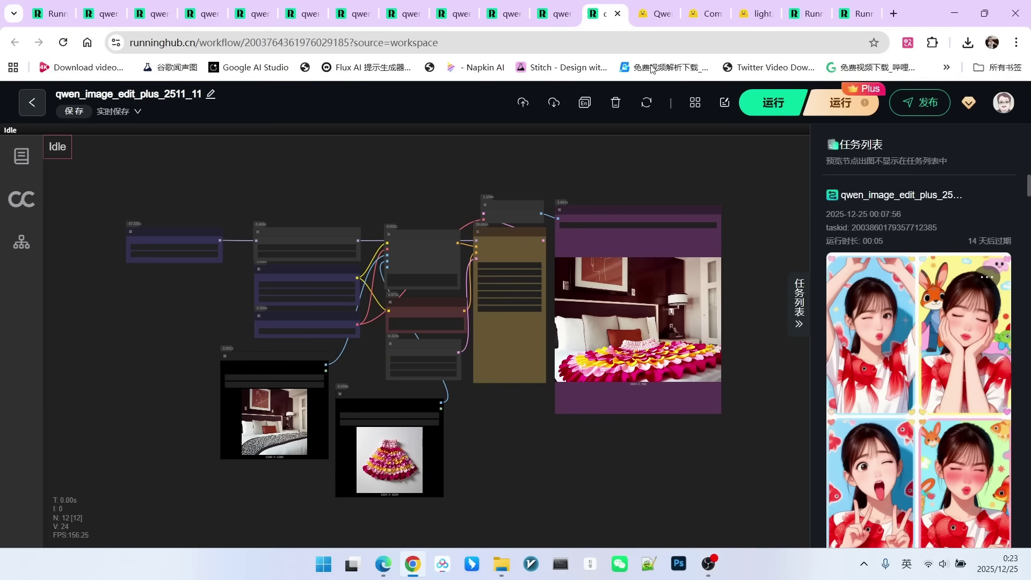
Switch to the Qwen-Image-Edit-2511 page on Hugging Face and examine its two Geometric Reasoning examples
{"action": "left_click", "coordinate": [658, 13]}
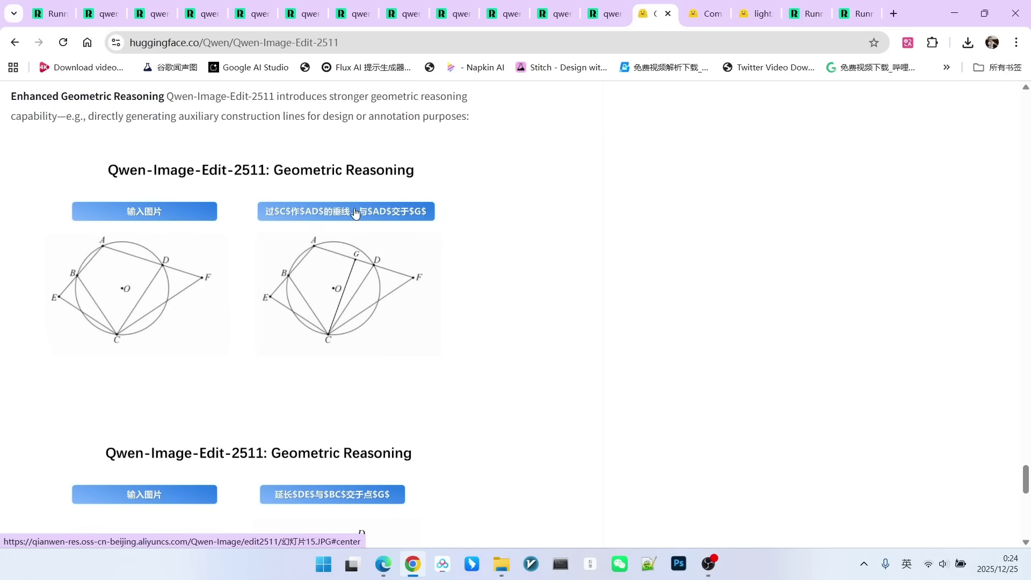
{"action": "scroll", "coordinate": [366, 196], "scroll_direction": "down", "scroll_amount": 1}
{"action": "scroll", "coordinate": [205, 262], "scroll_direction": "up", "scroll_amount": 1}
{"action": "scroll", "coordinate": [357, 263], "scroll_direction": "up", "scroll_amount": 1}
{"action": "scroll", "coordinate": [323, 225], "scroll_direction": "down", "scroll_amount": 2}
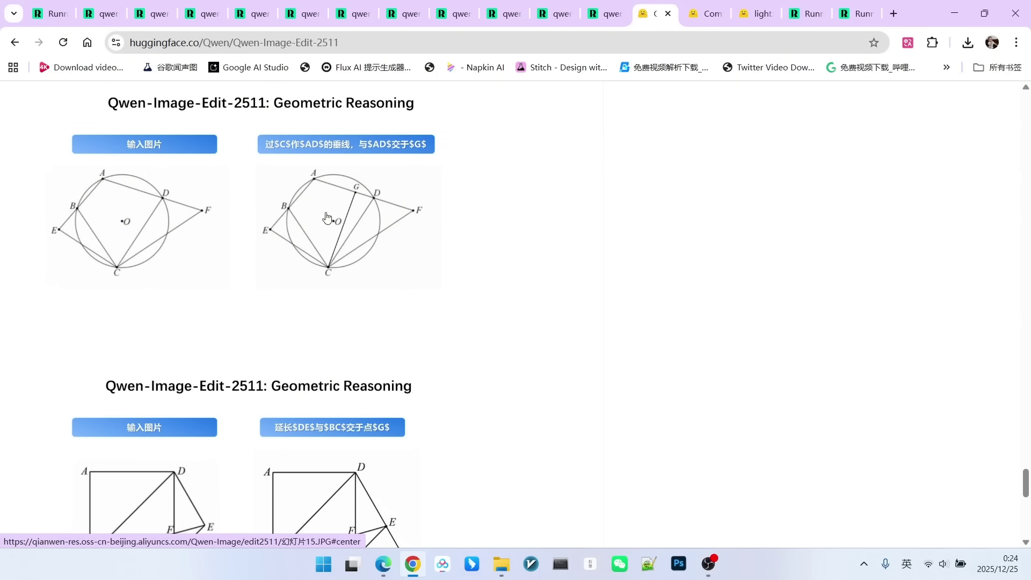
{"action": "scroll", "coordinate": [376, 236], "scroll_direction": "down", "scroll_amount": 3}
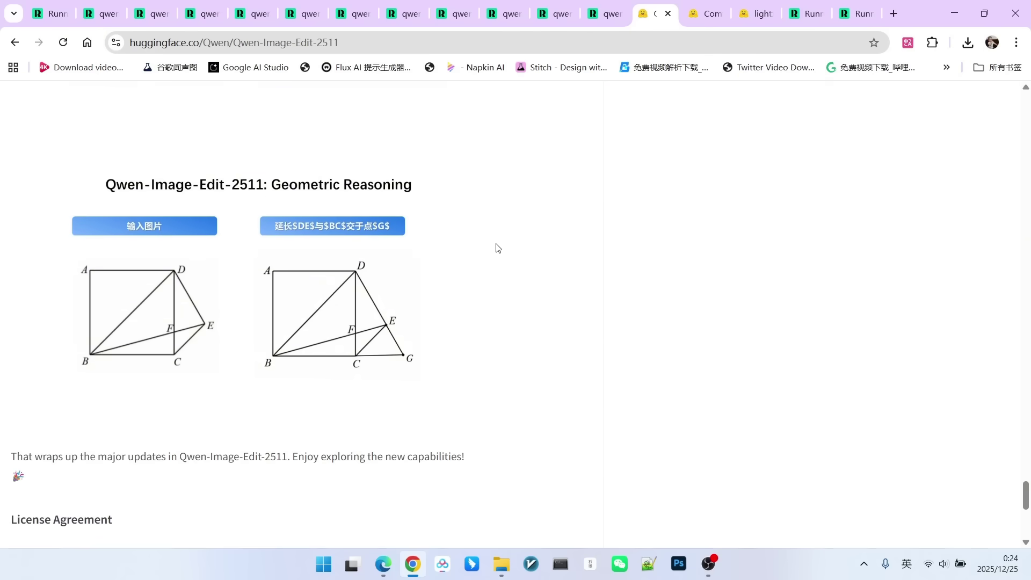
{"action": "scroll", "coordinate": [497, 239], "scroll_direction": "up", "scroll_amount": 3}
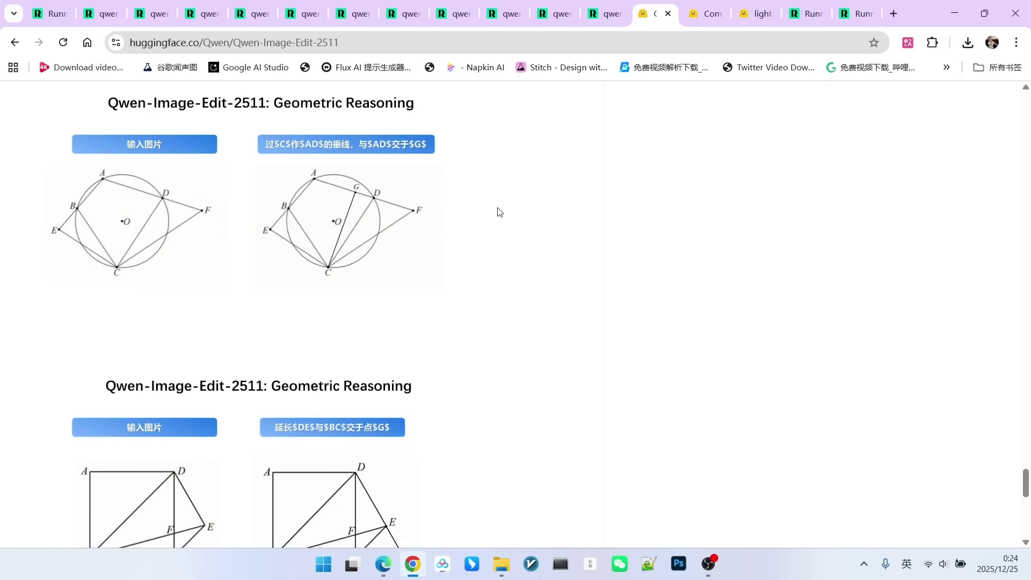